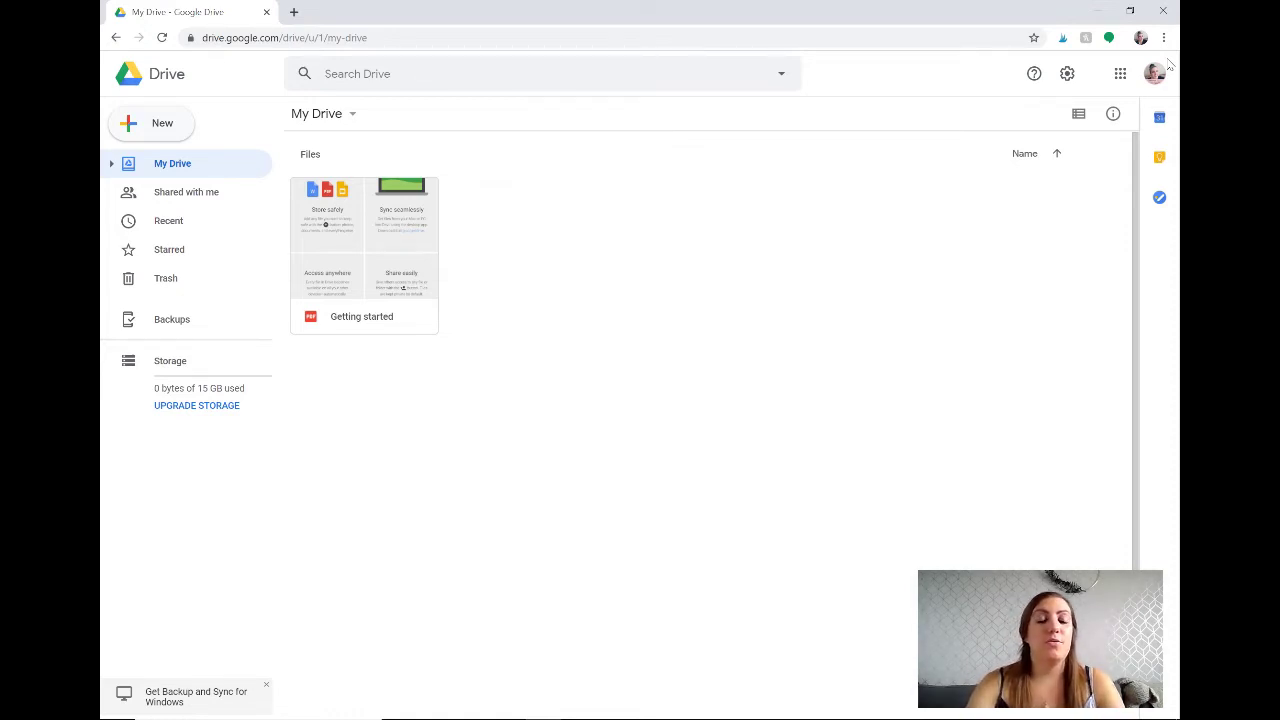
- Create a new blank Google Docs document and choose landscape orientation in its page setup
click(174, 127)
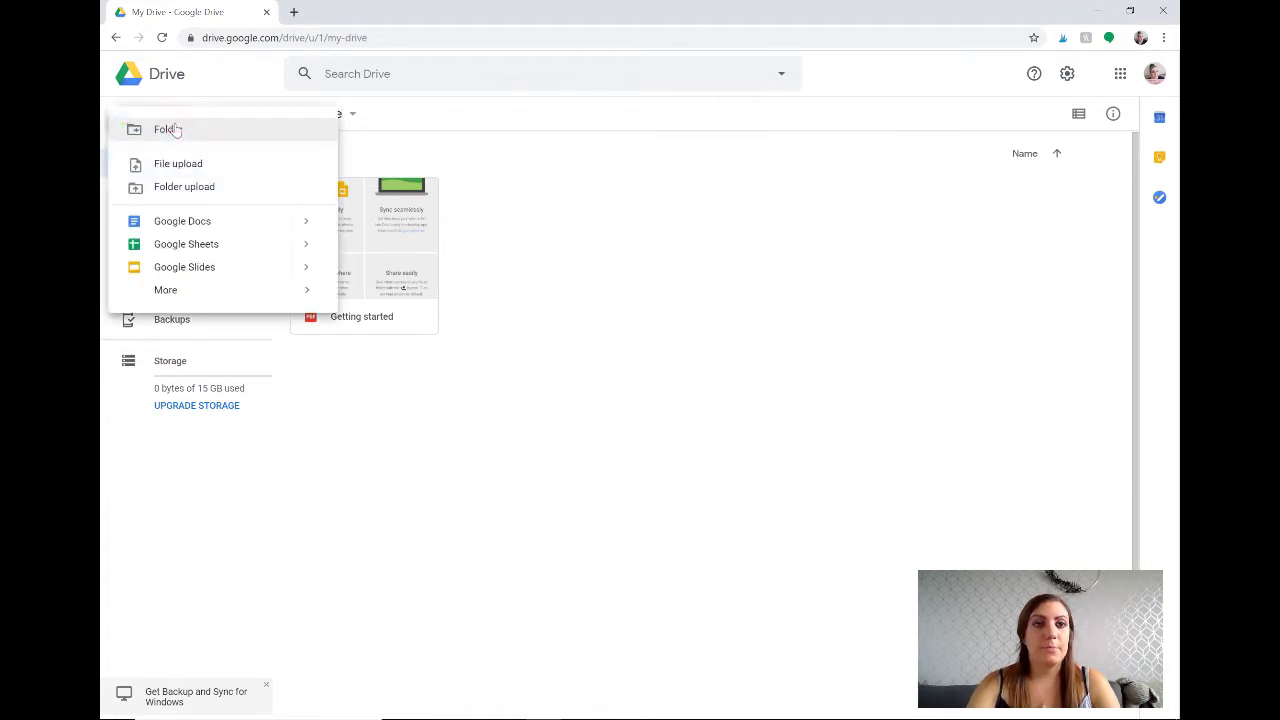
click(178, 224)
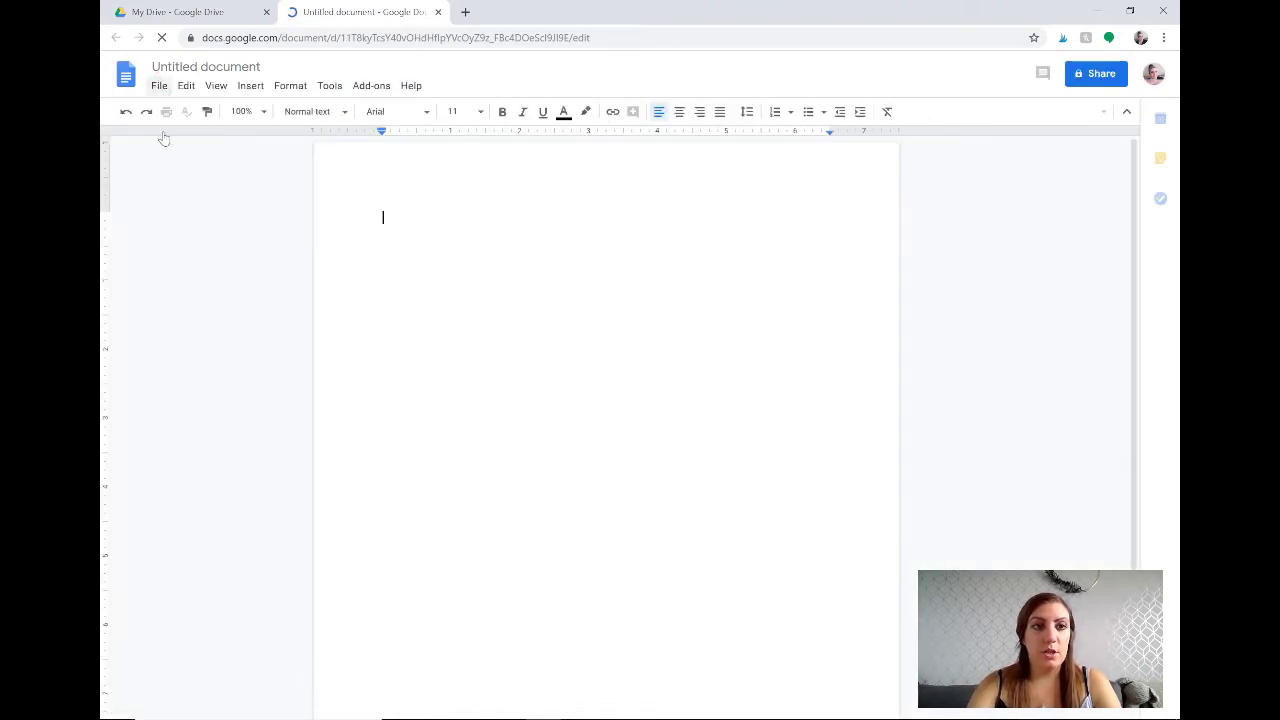
click(159, 85)
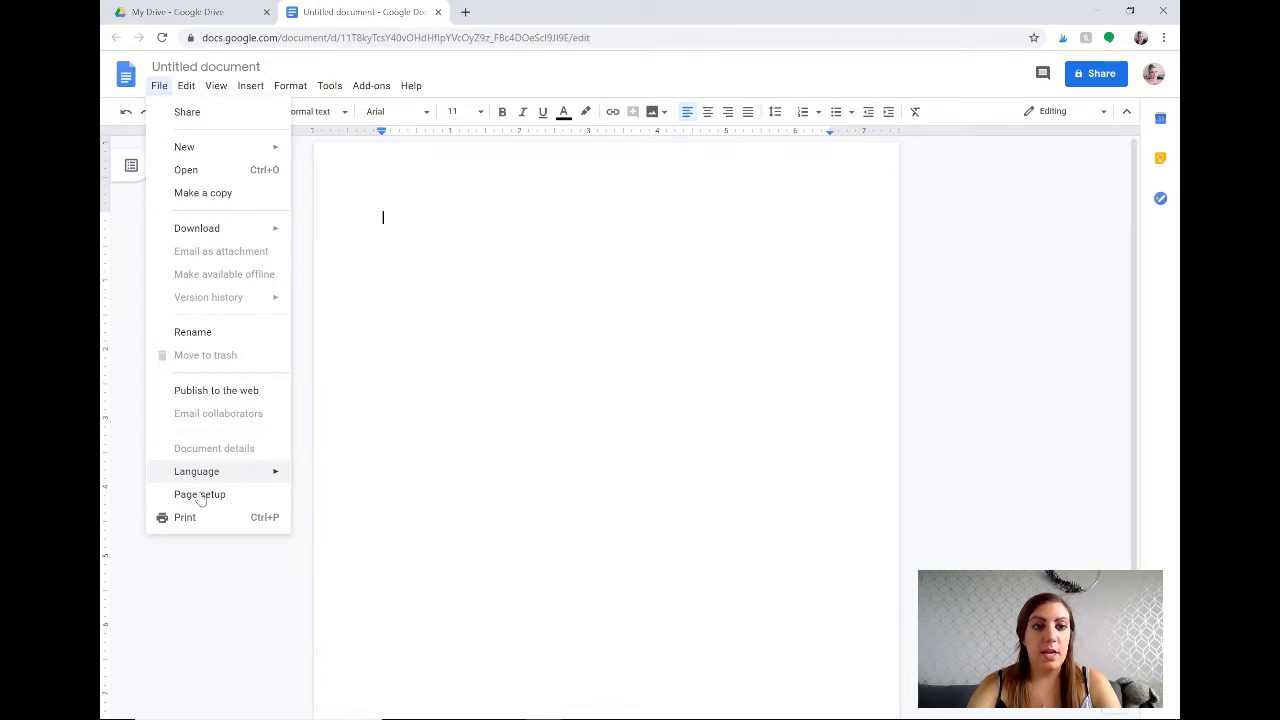
click(200, 494)
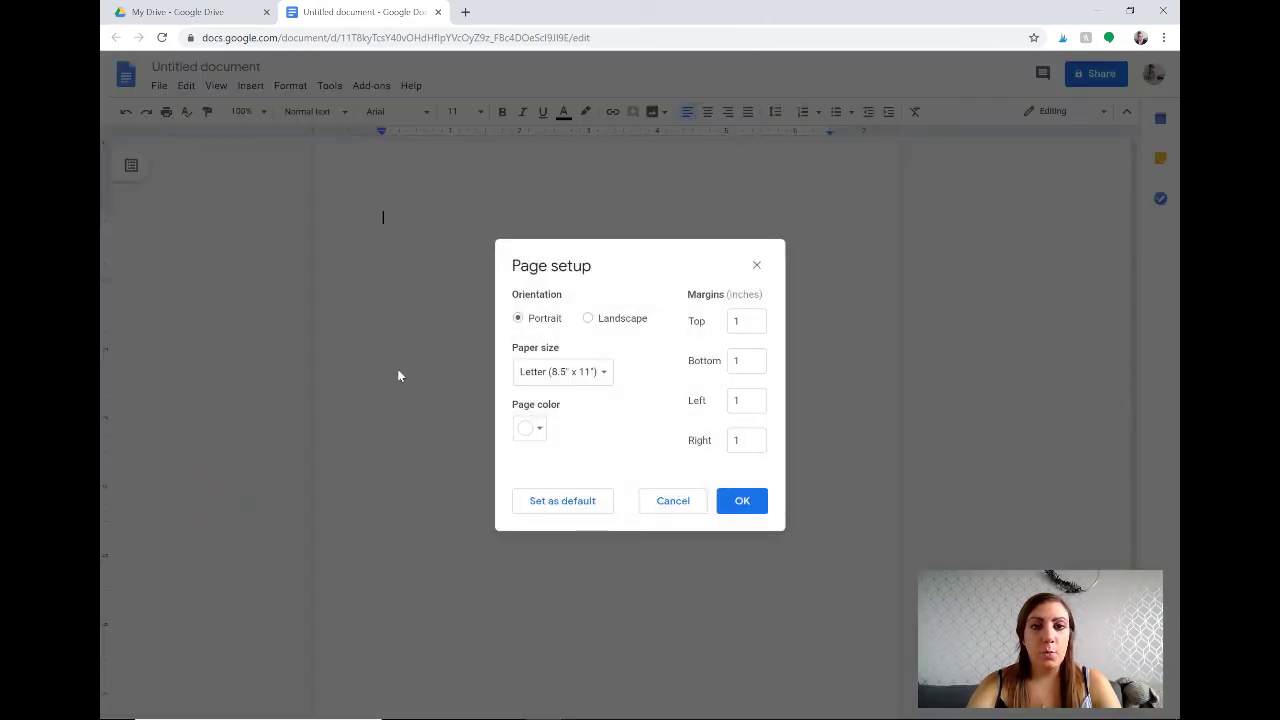
click(588, 318)
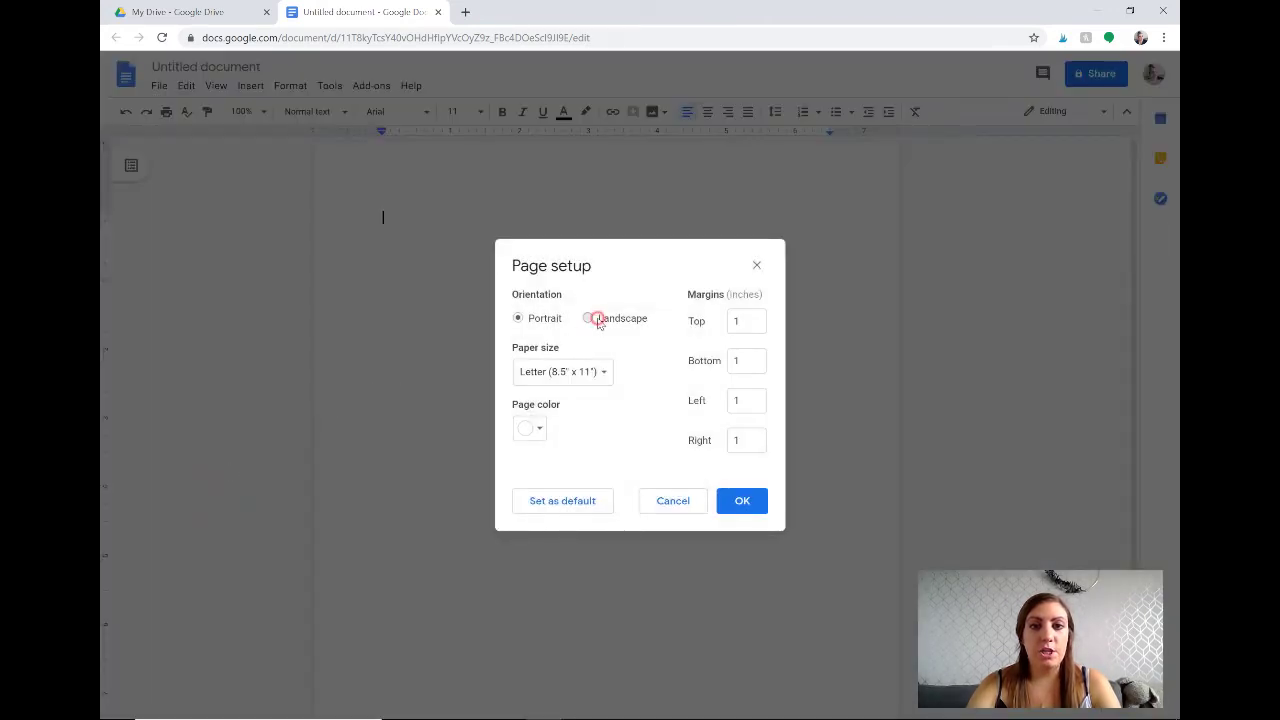
- Set the top, bottom, left and right page margins to .5 inches and apply the page setup
click(760, 323)
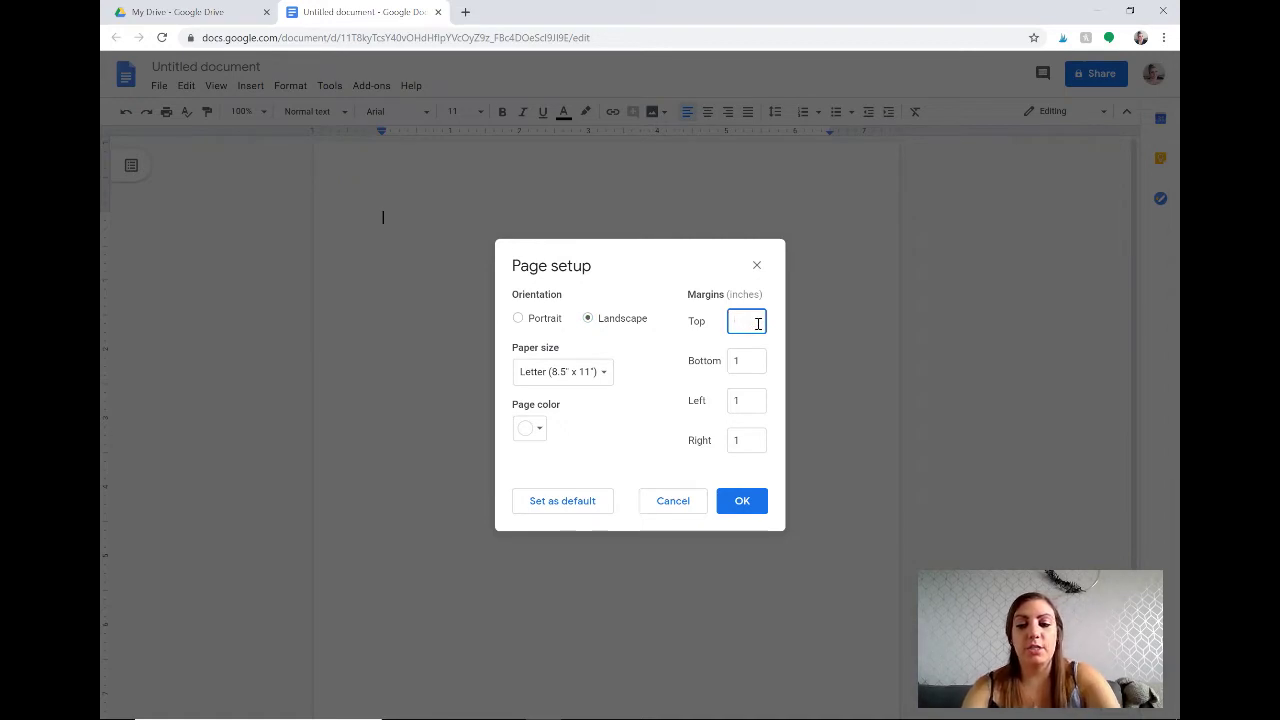
text(5)
key(Tab)
text(.5)
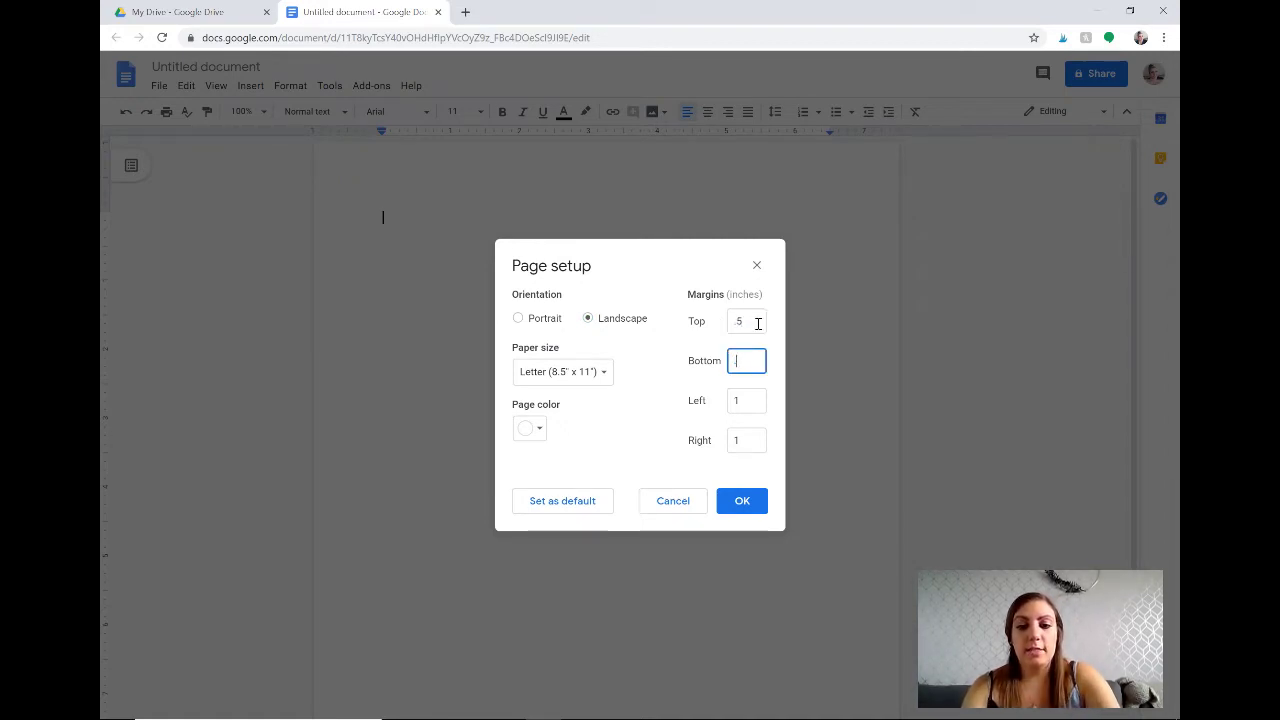
key(Tab)
text(.5)
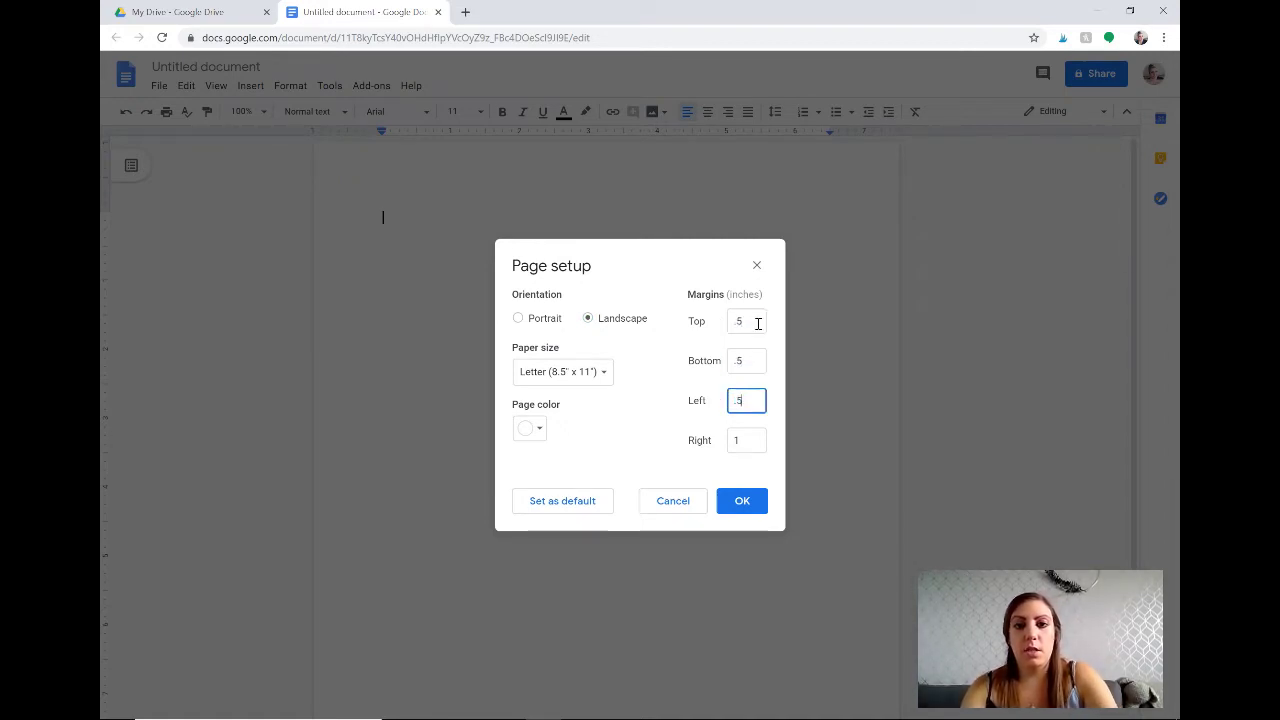
key(Tab)
text(.5)
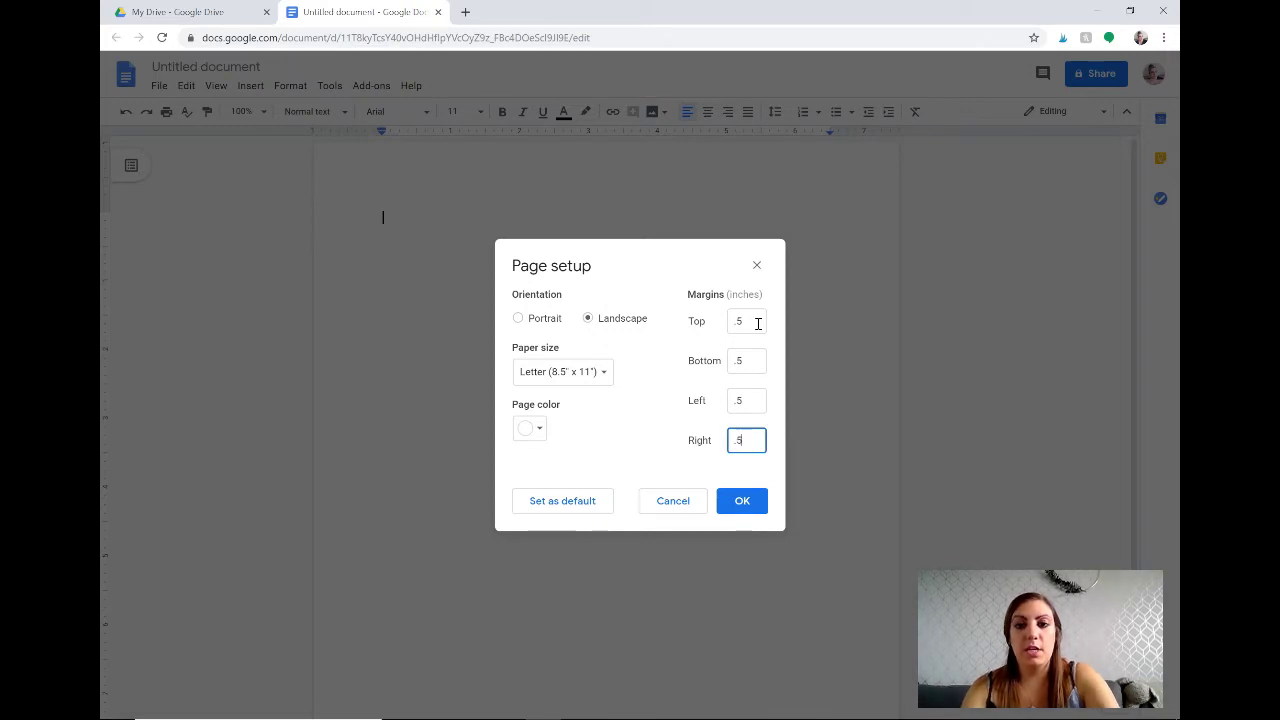
click(744, 503)
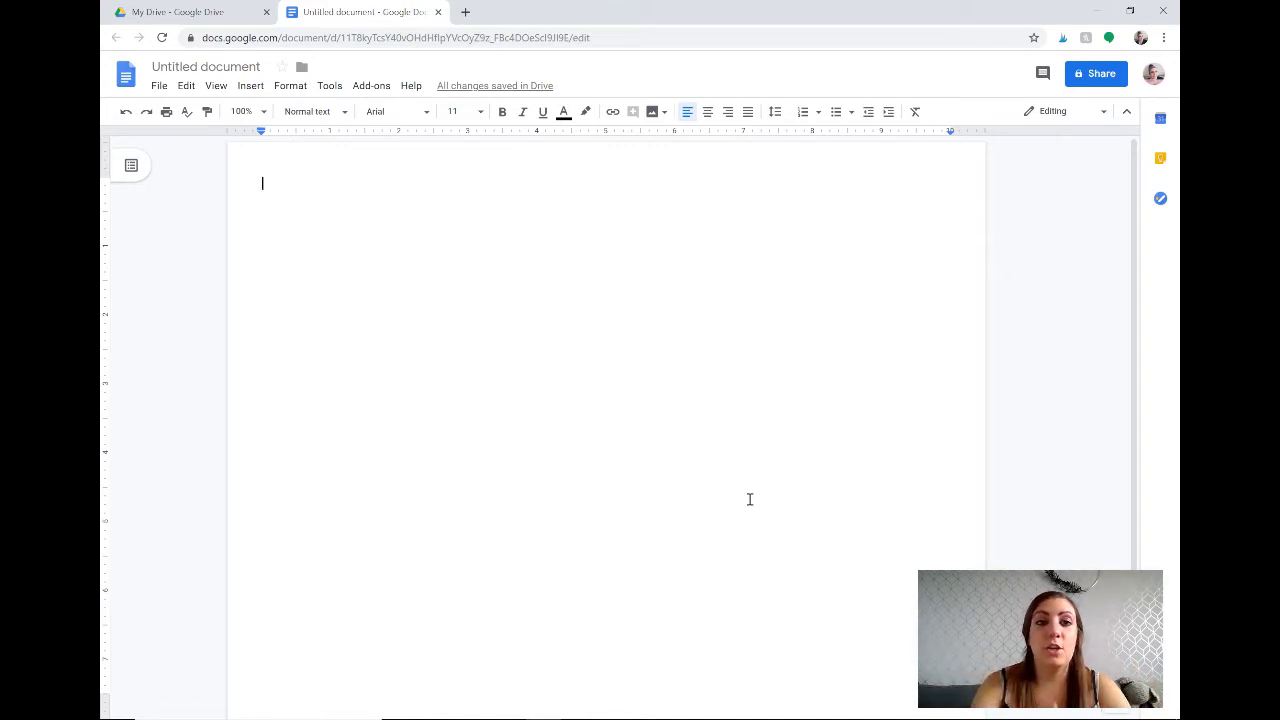
- Search the available add-ons for "font" to find the Extensis Fonts add-on, then close the add-ons store
click(384, 90)
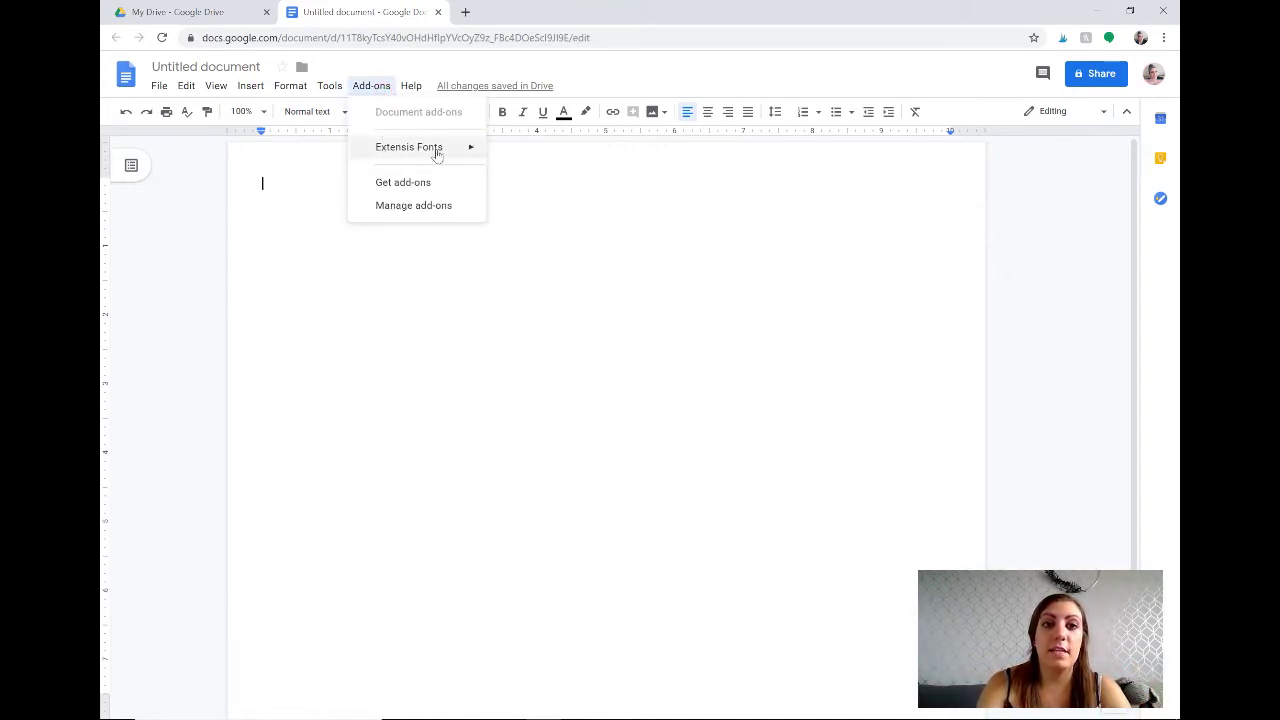
mouse_move(429, 160)
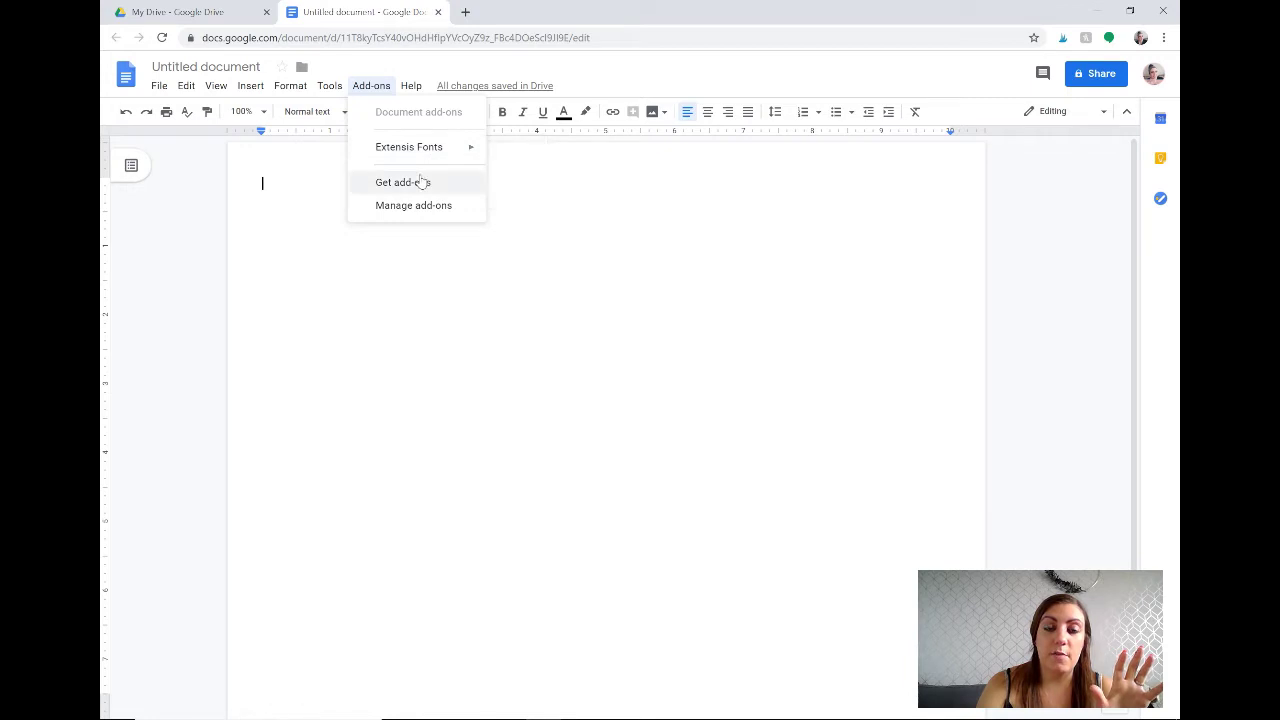
click(420, 188)
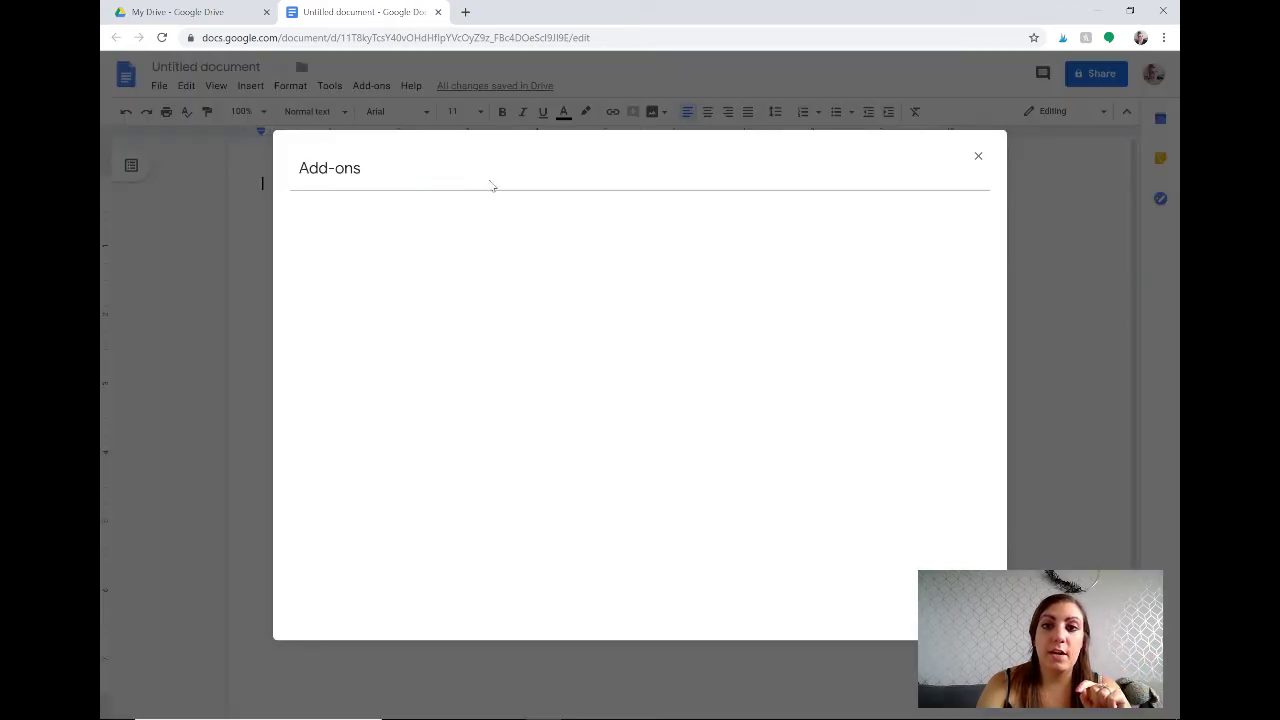
text(f)
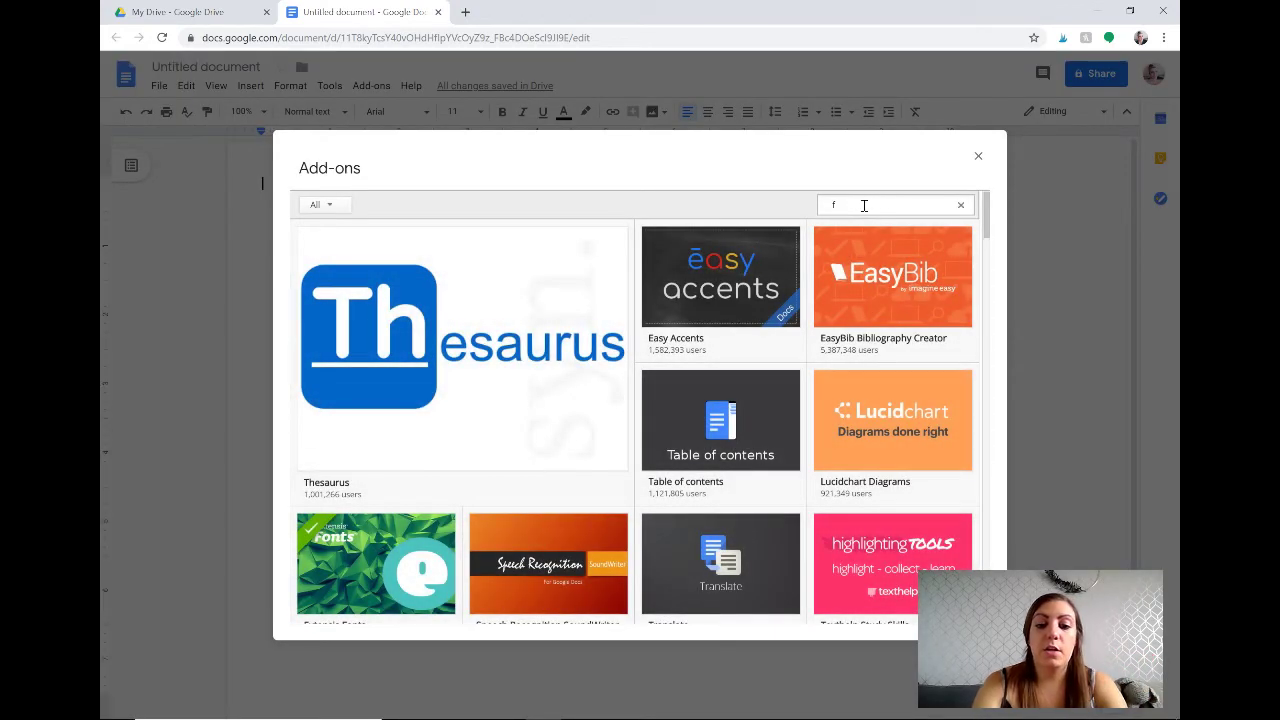
text(ont)
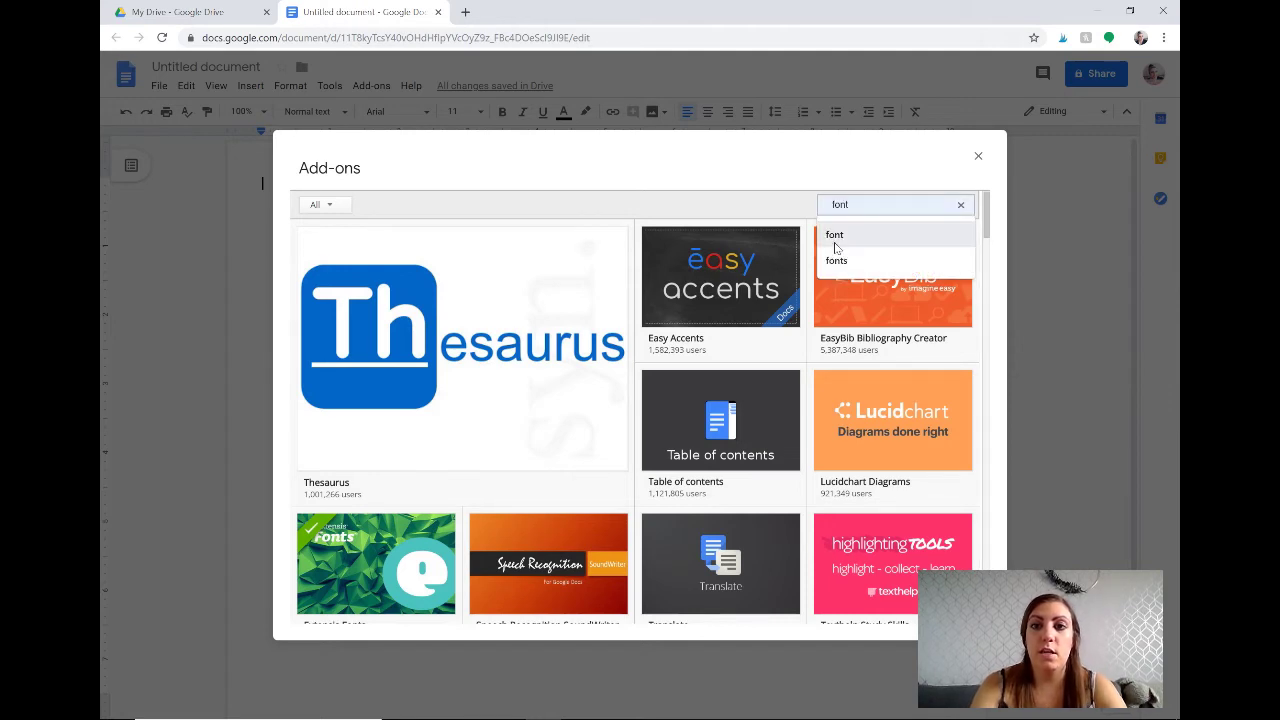
click(834, 242)
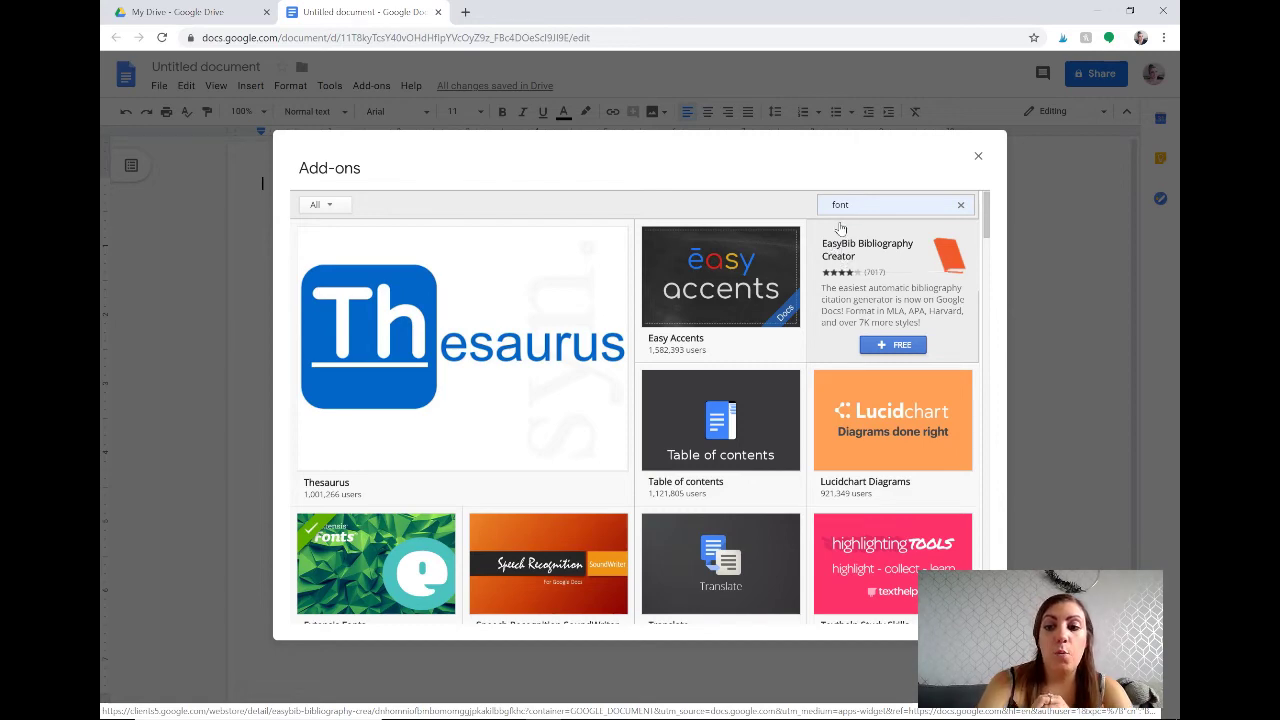
key(Return)
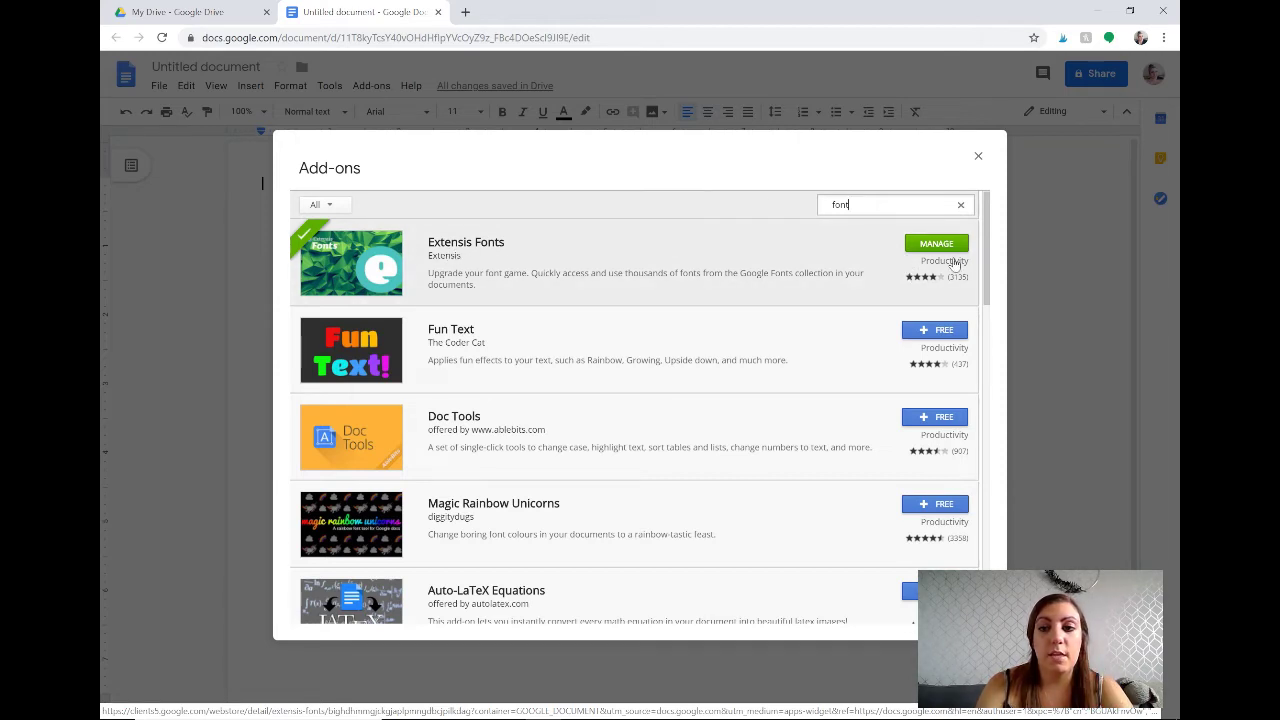
click(978, 158)
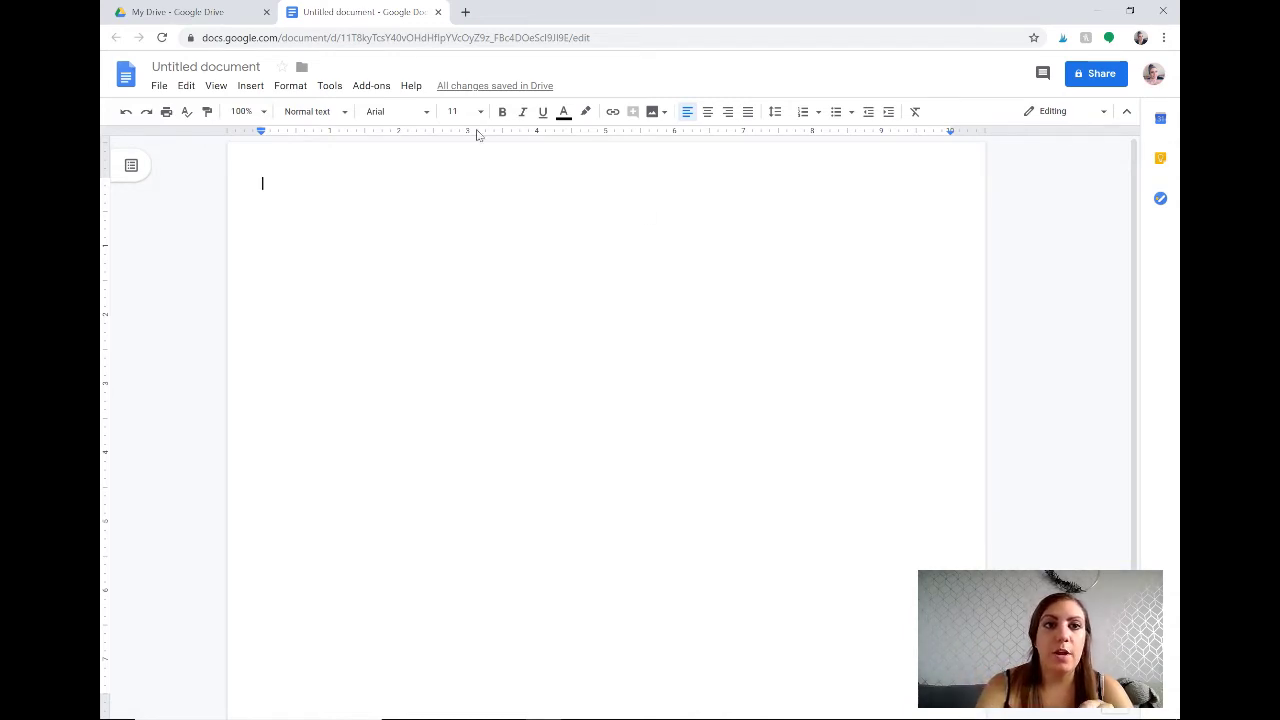
click(364, 86)
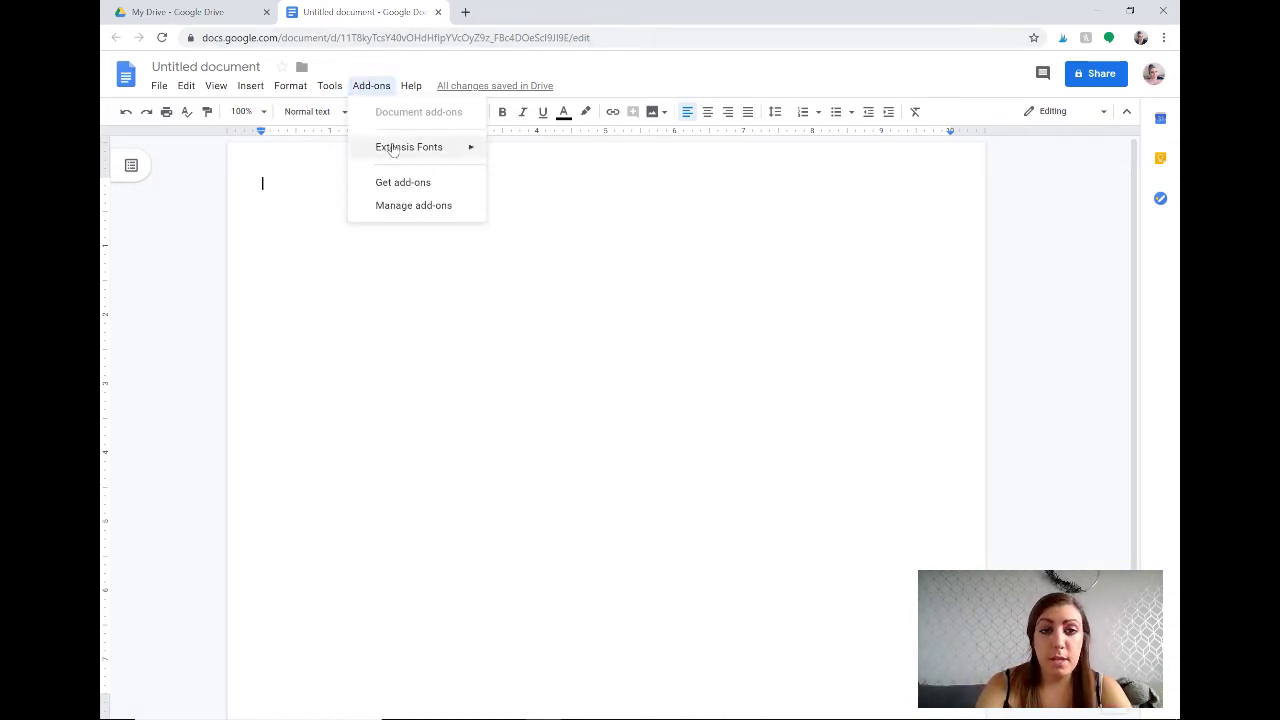
- Enter a first name on the first line of the document and centre it
click(300, 207)
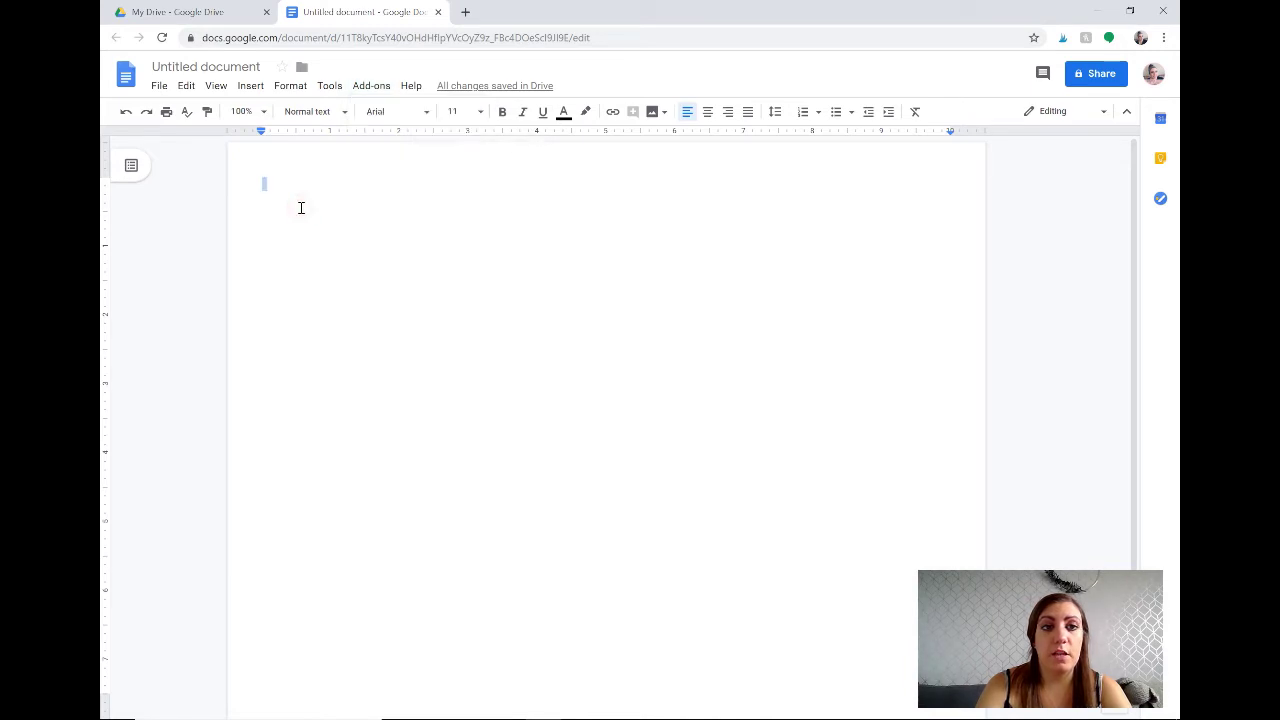
text(Amanda)
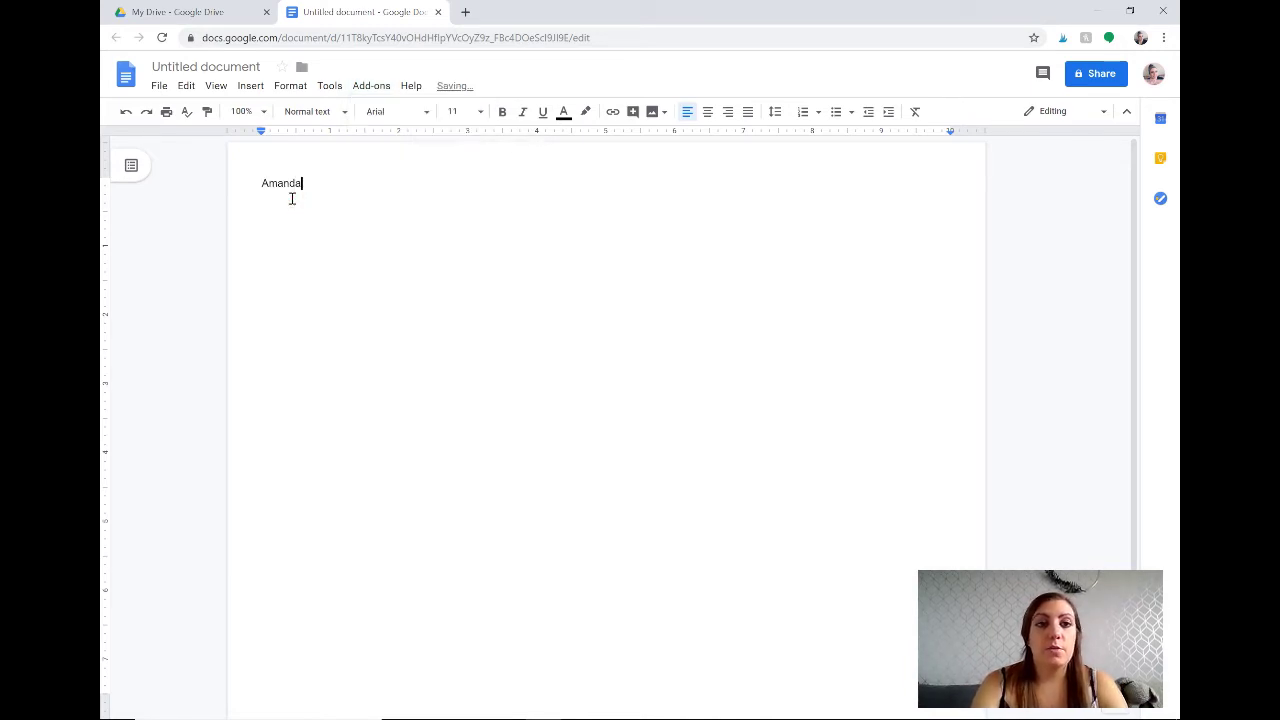
double_click(283, 182)
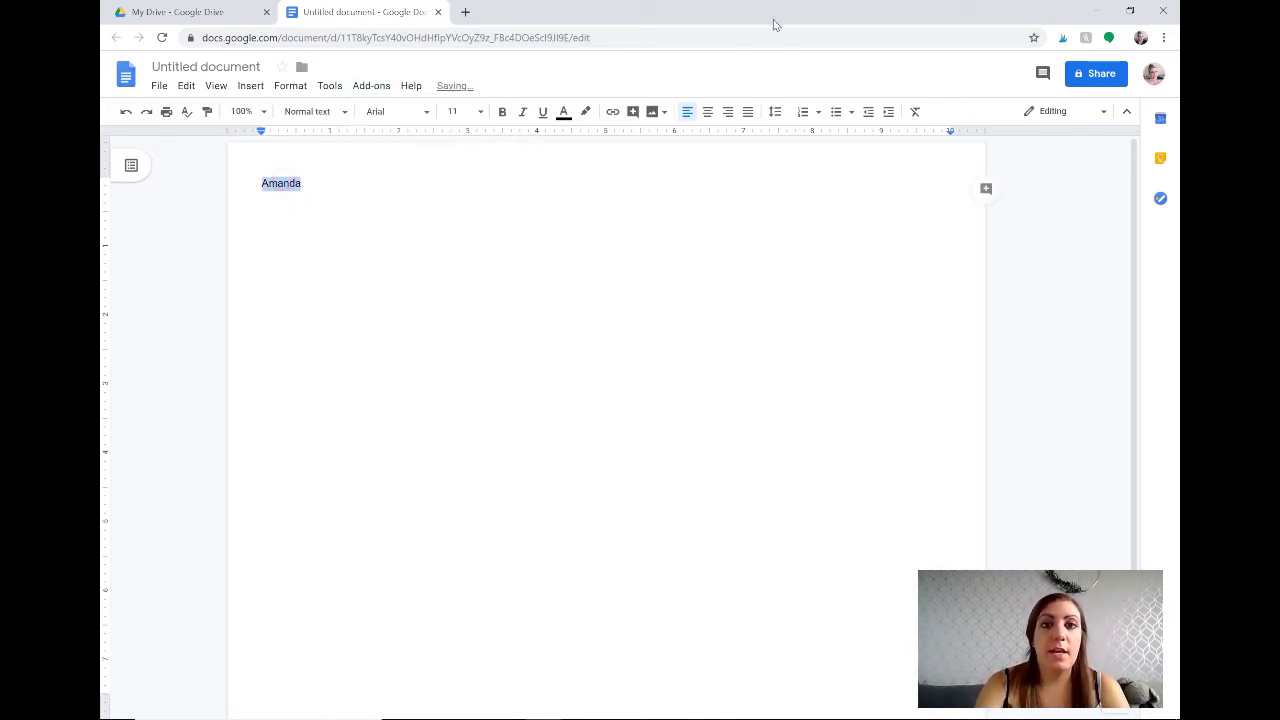
click(707, 111)
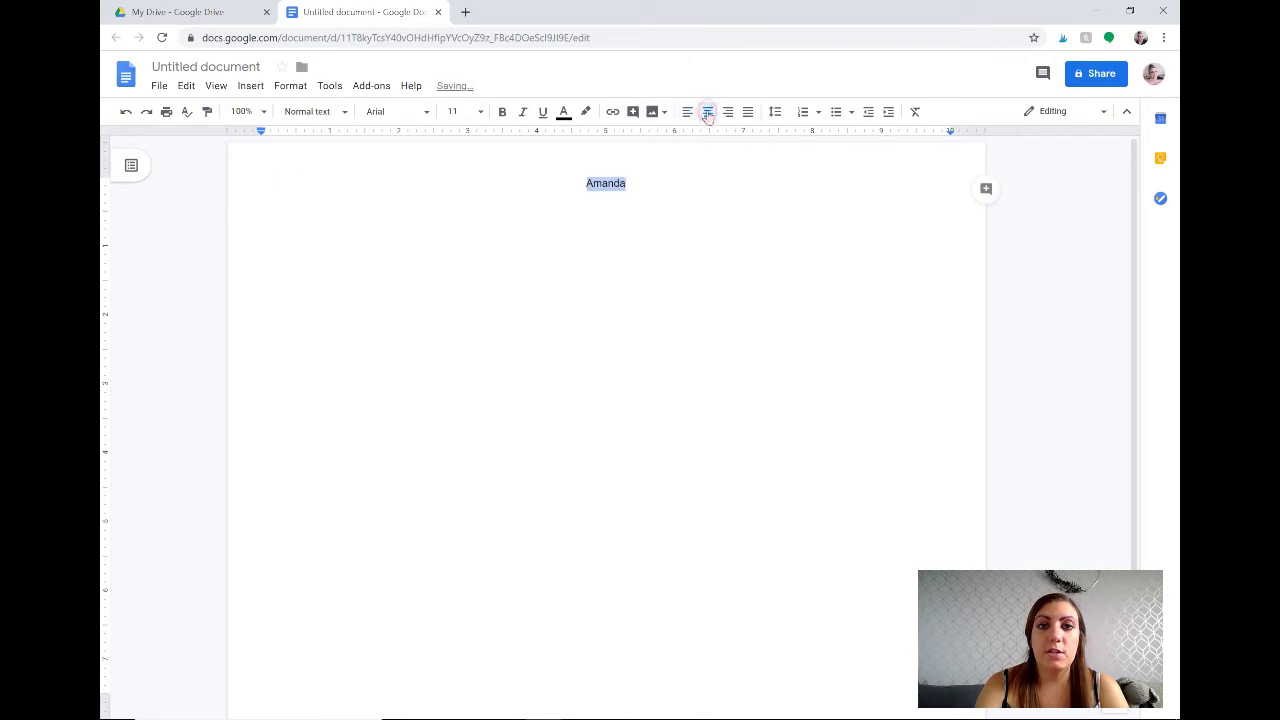
- Search the additional fonts for "lon" and try removing and re-adding Londrina Outline in My fonts
click(403, 113)
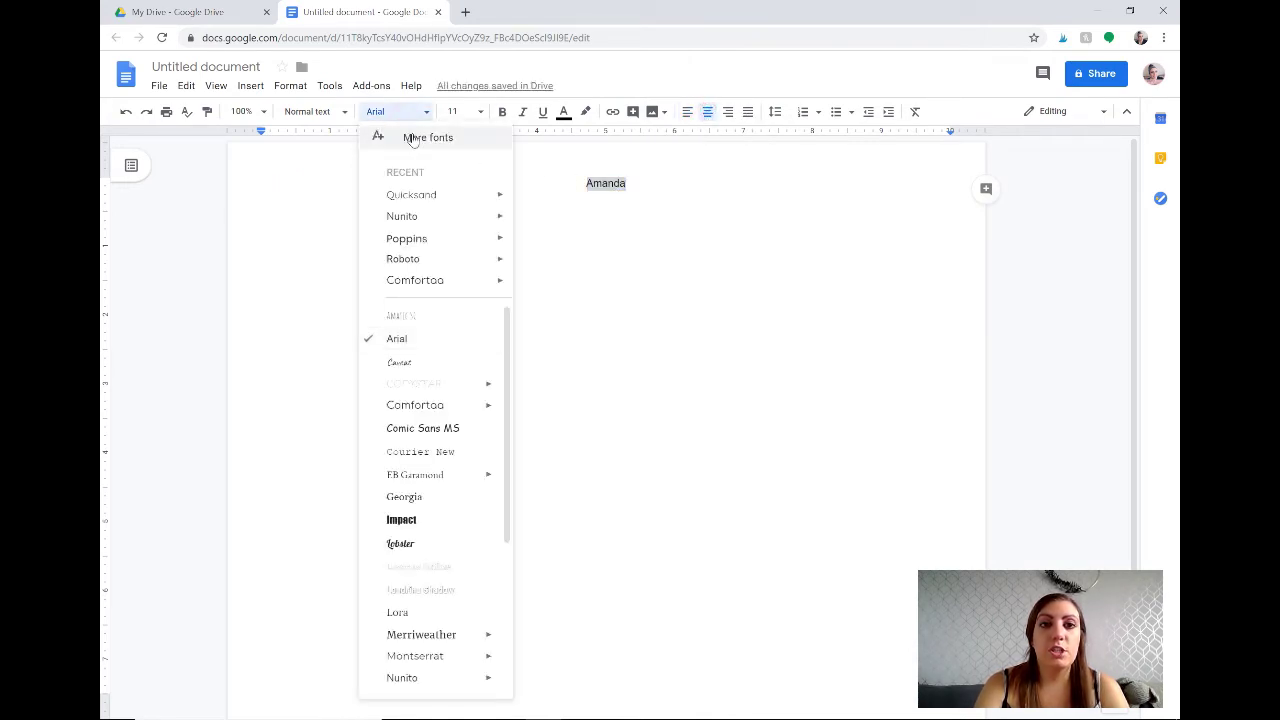
click(412, 137)
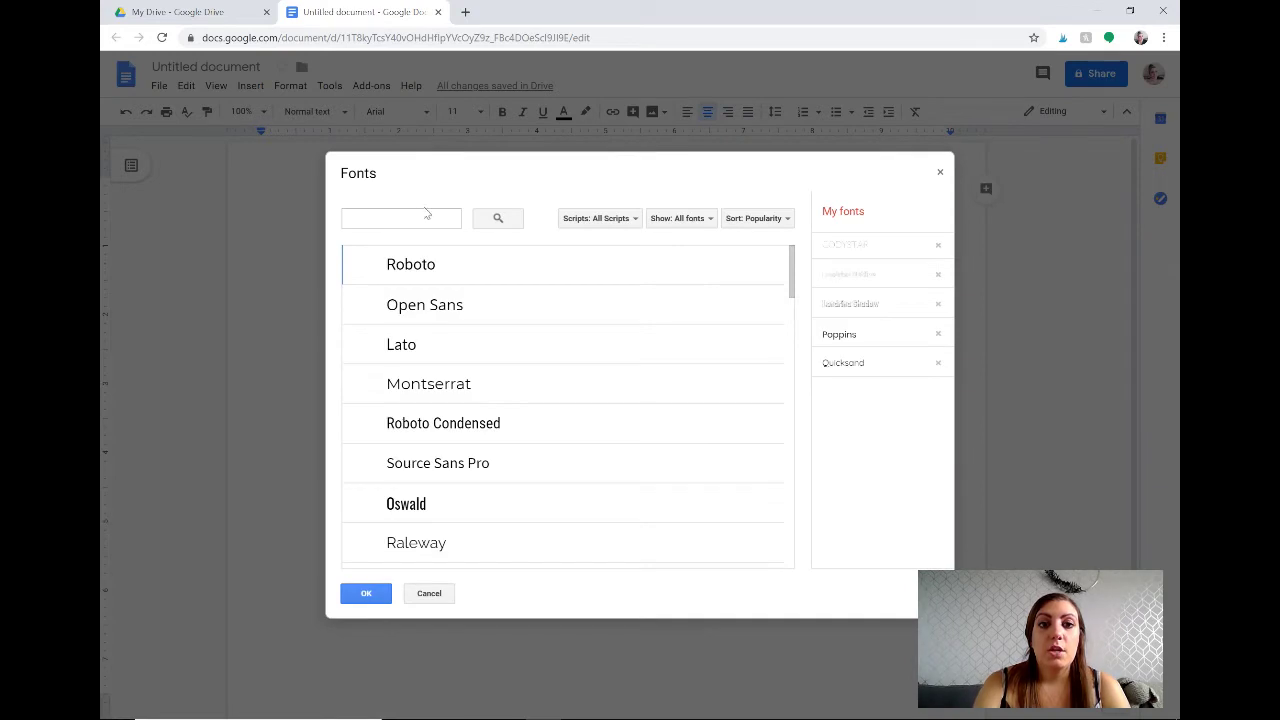
click(418, 216)
text(lon)
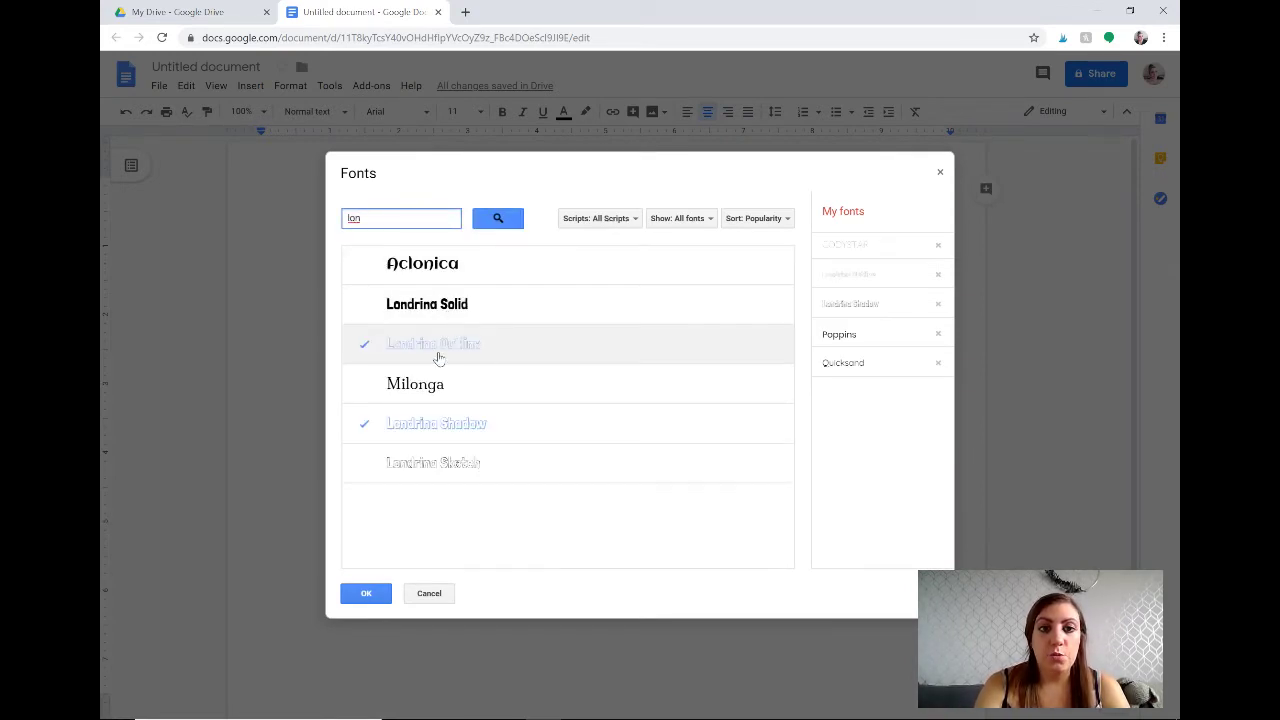
click(440, 350)
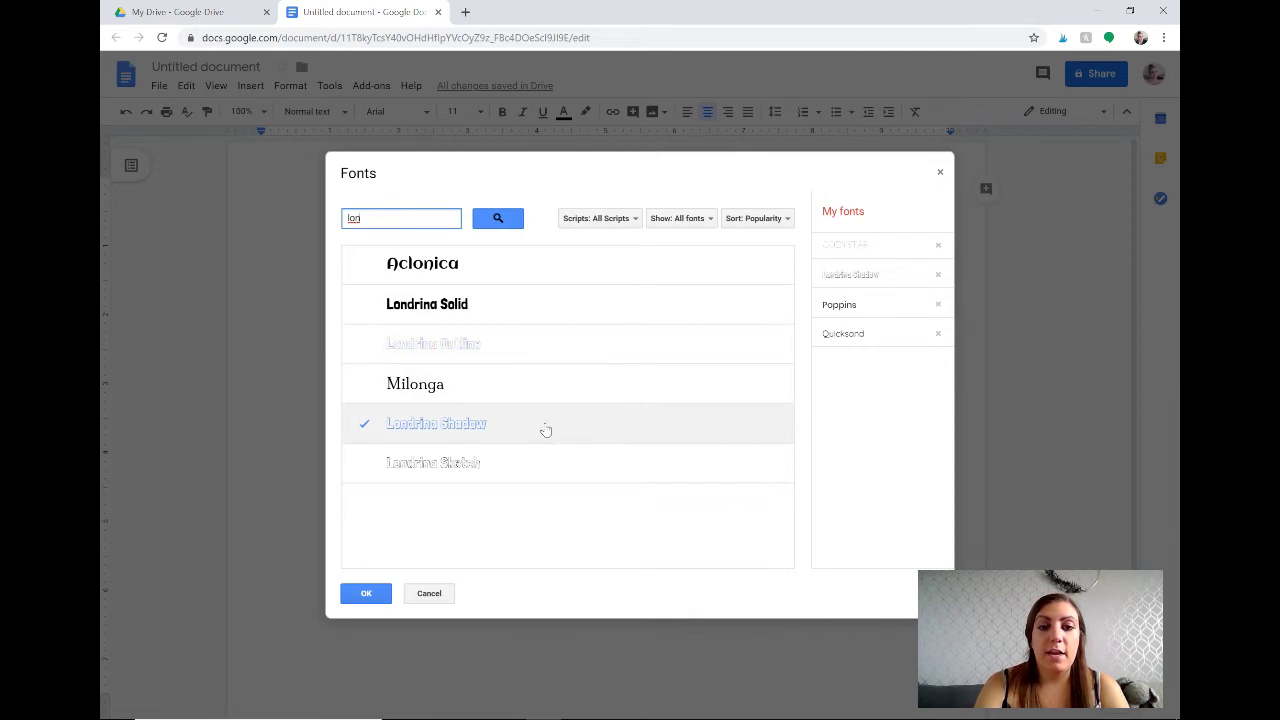
click(480, 358)
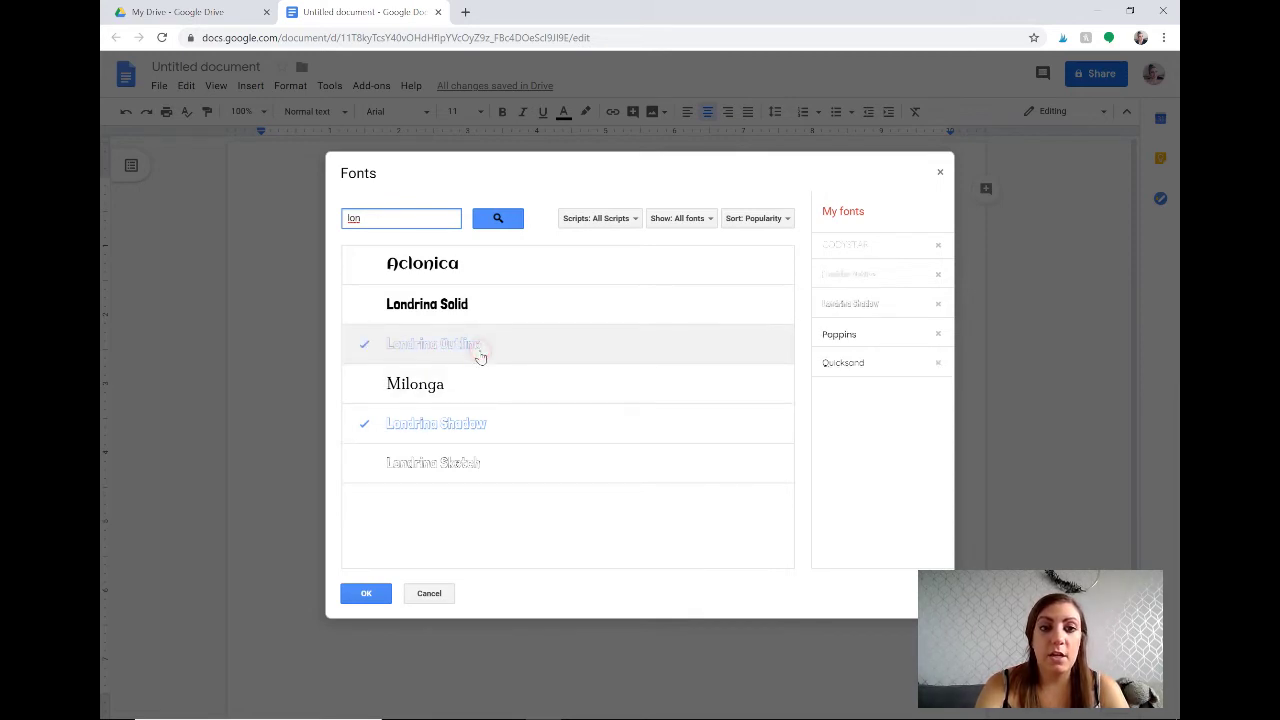
click(940, 175)
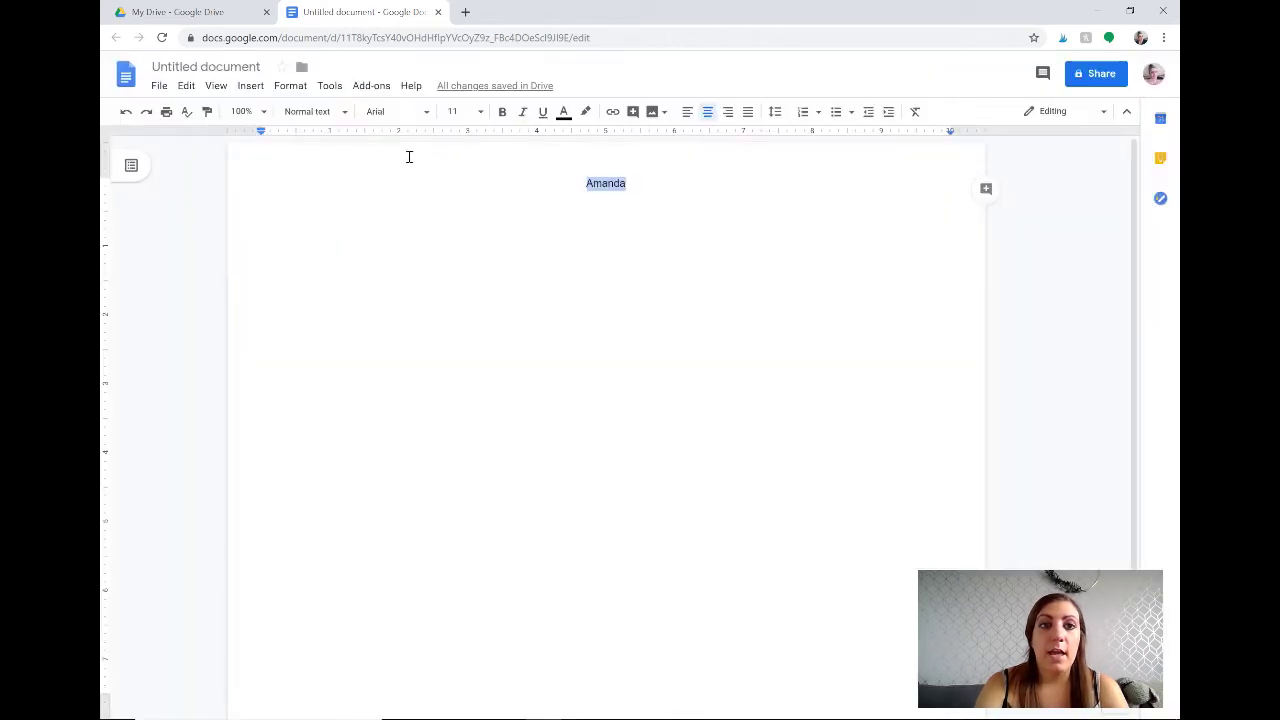
- Format the name in Londrina Outline at font size 190 and start a new line below it
click(386, 113)
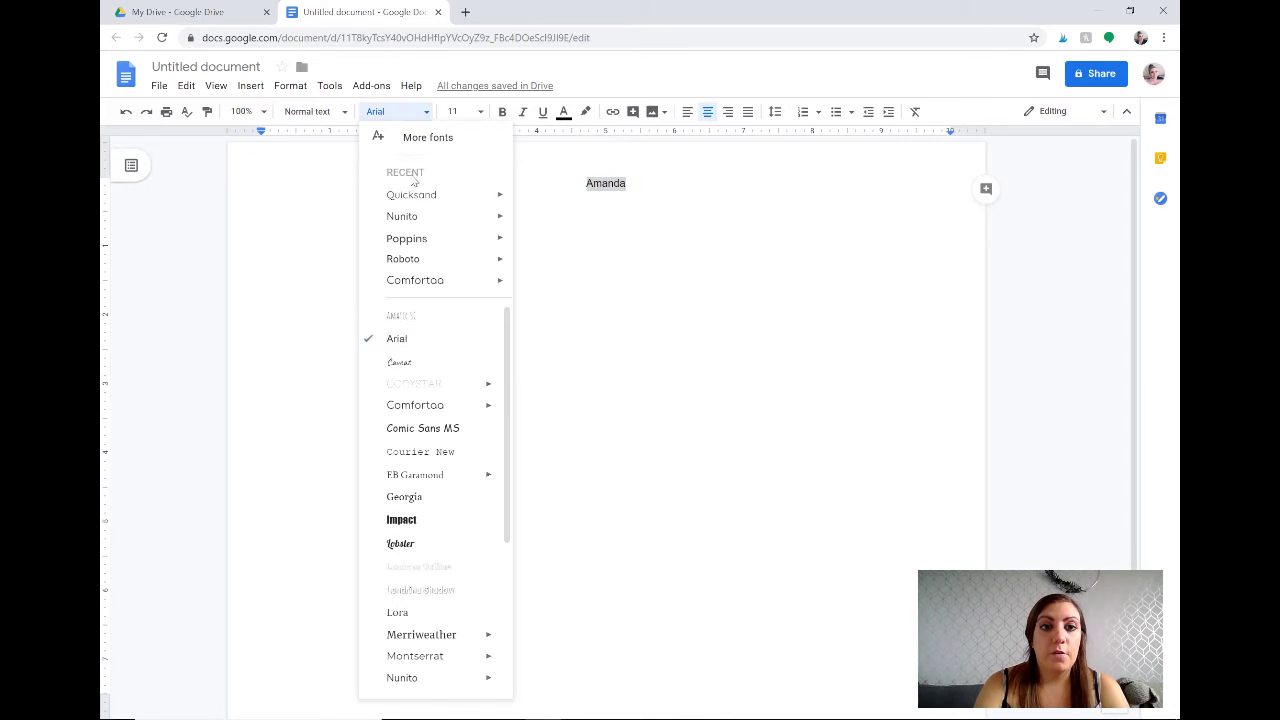
click(435, 567)
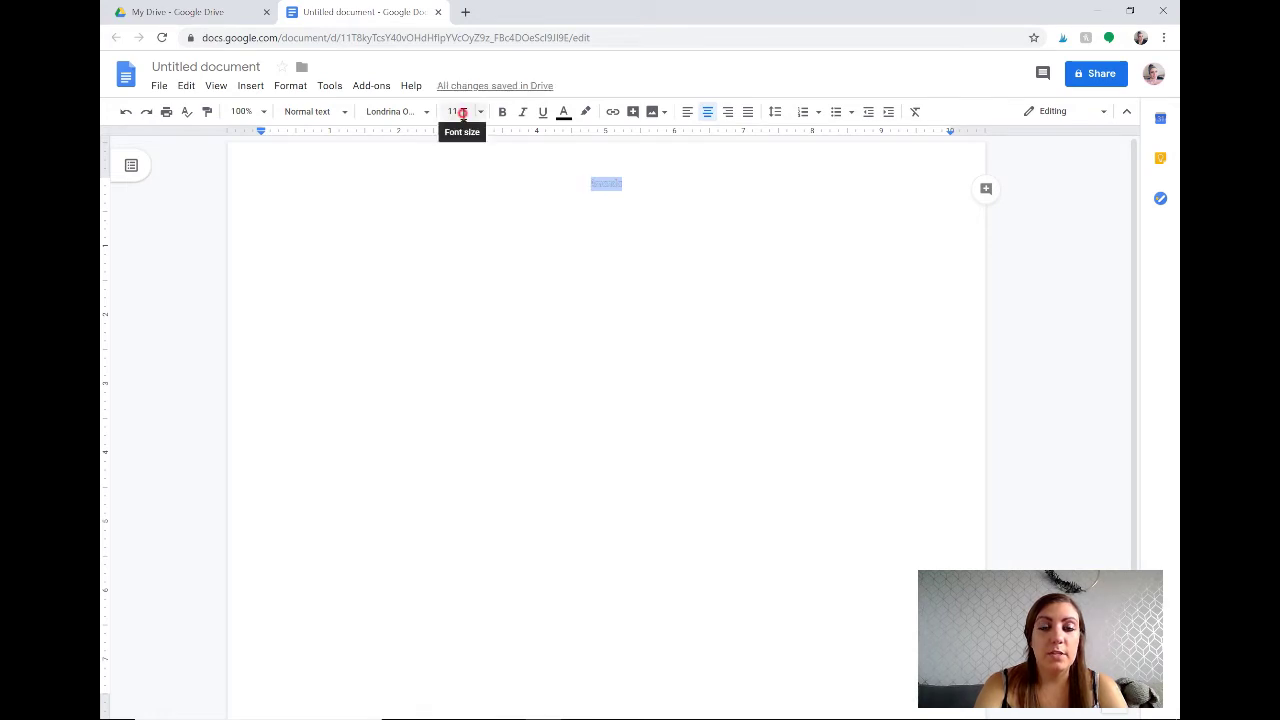
click(462, 112)
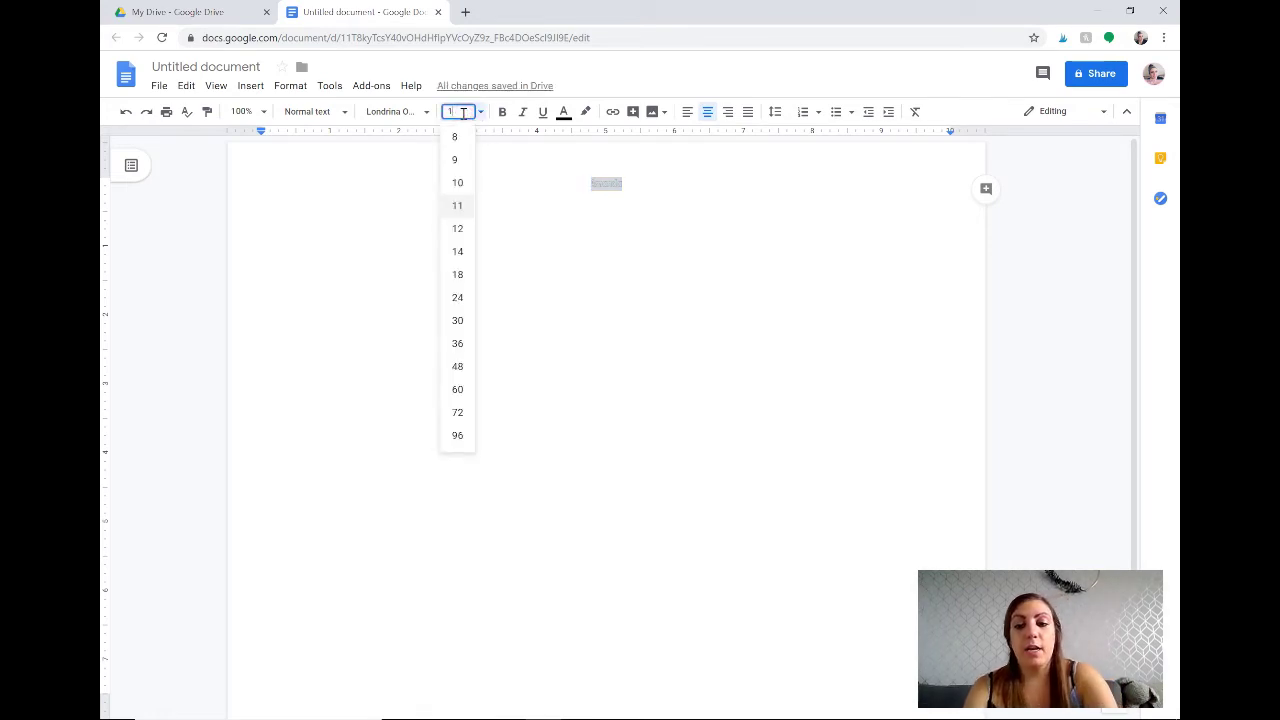
key(Return)
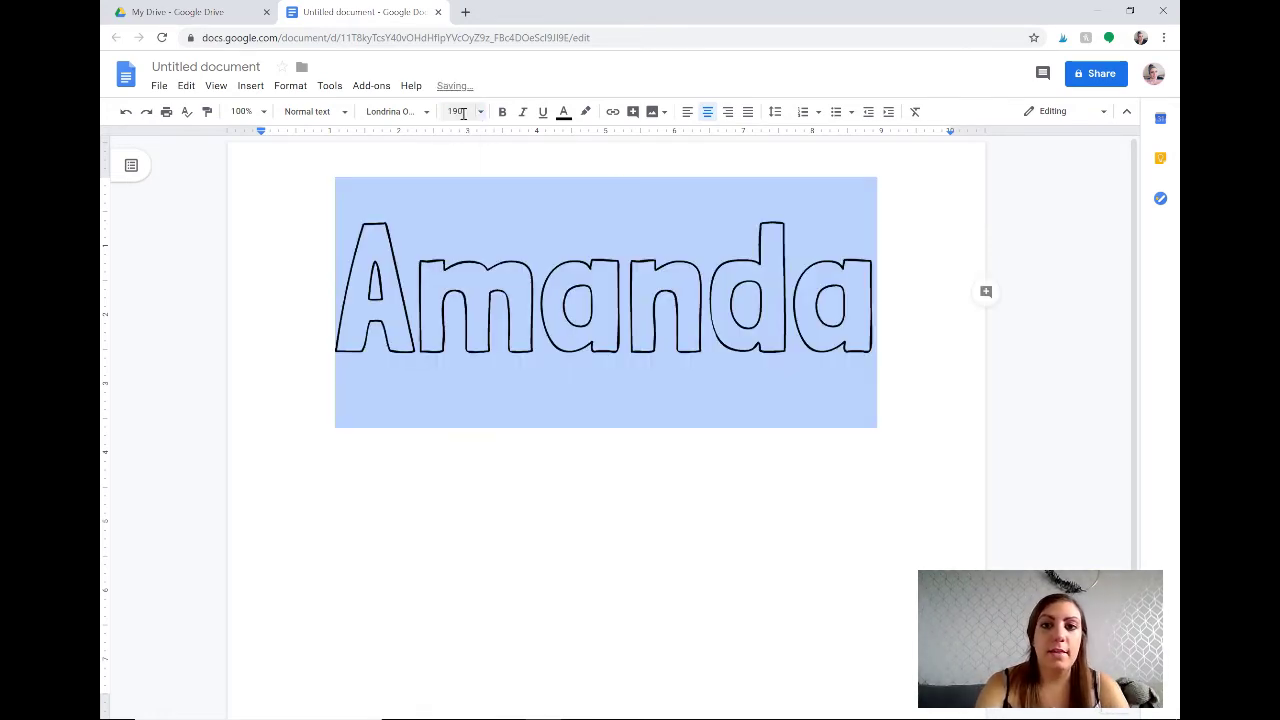
click(854, 296)
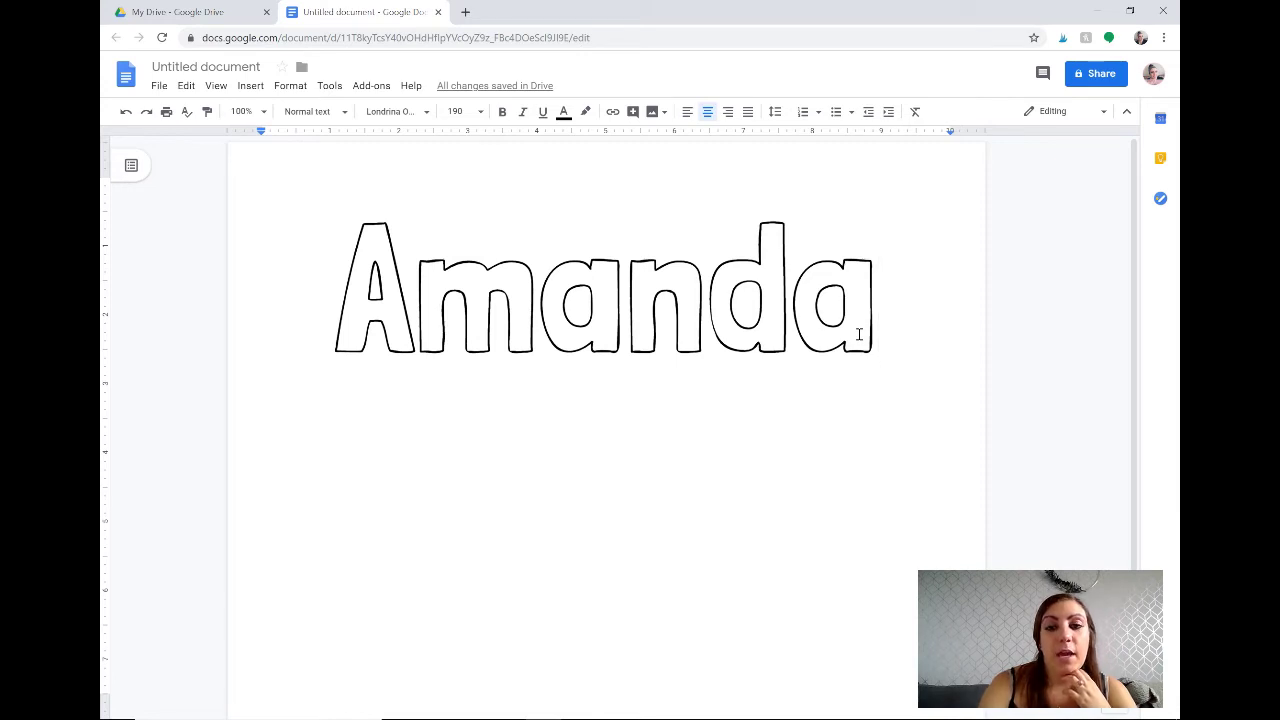
key(Return)
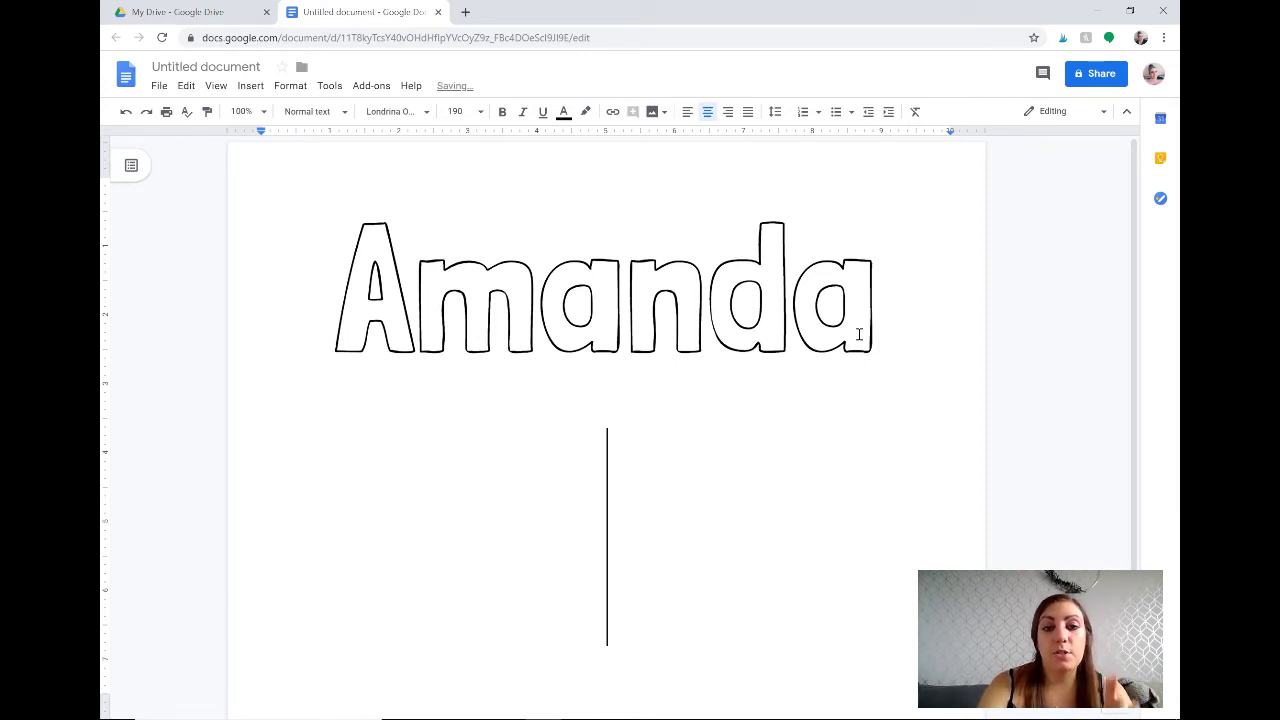
- Try out two different first names on the second line and clear the line again
text(Amanda)
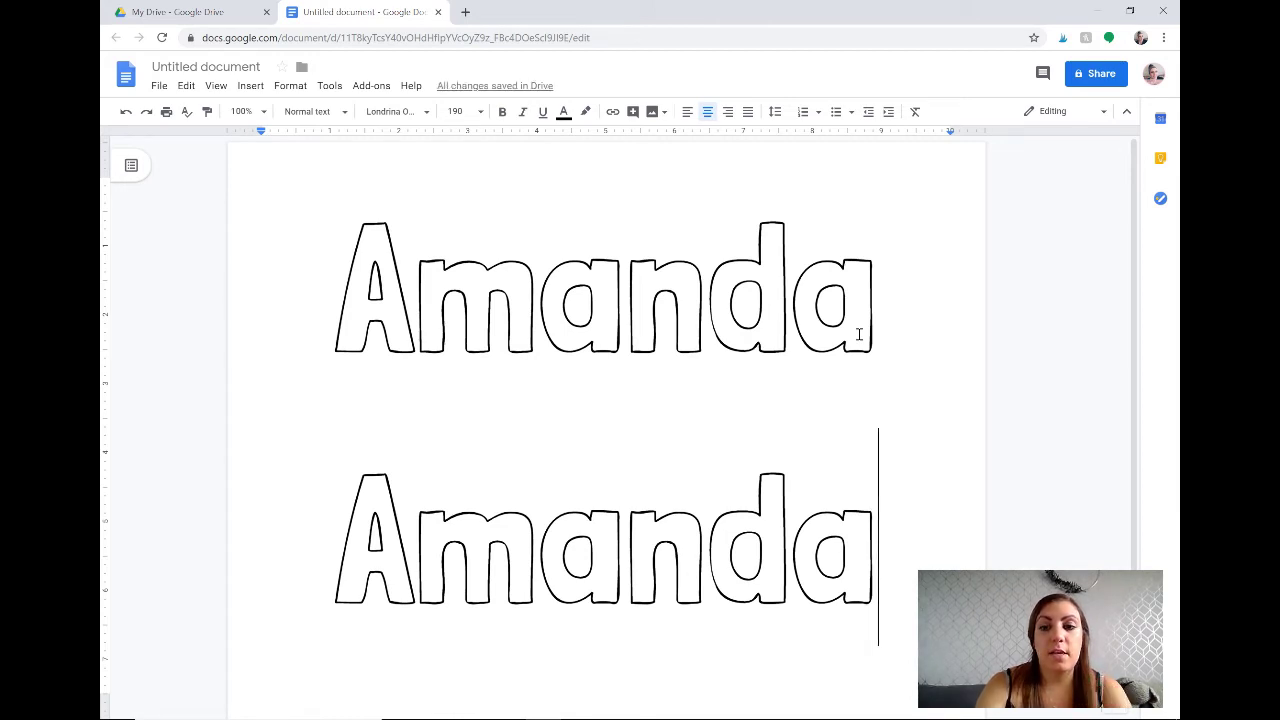
key(BackSpace)
key(BackSpace)
key(BackSpace)
key(BackSpace)
key(BackSpace)
key(BackSpace)
text(Jas)
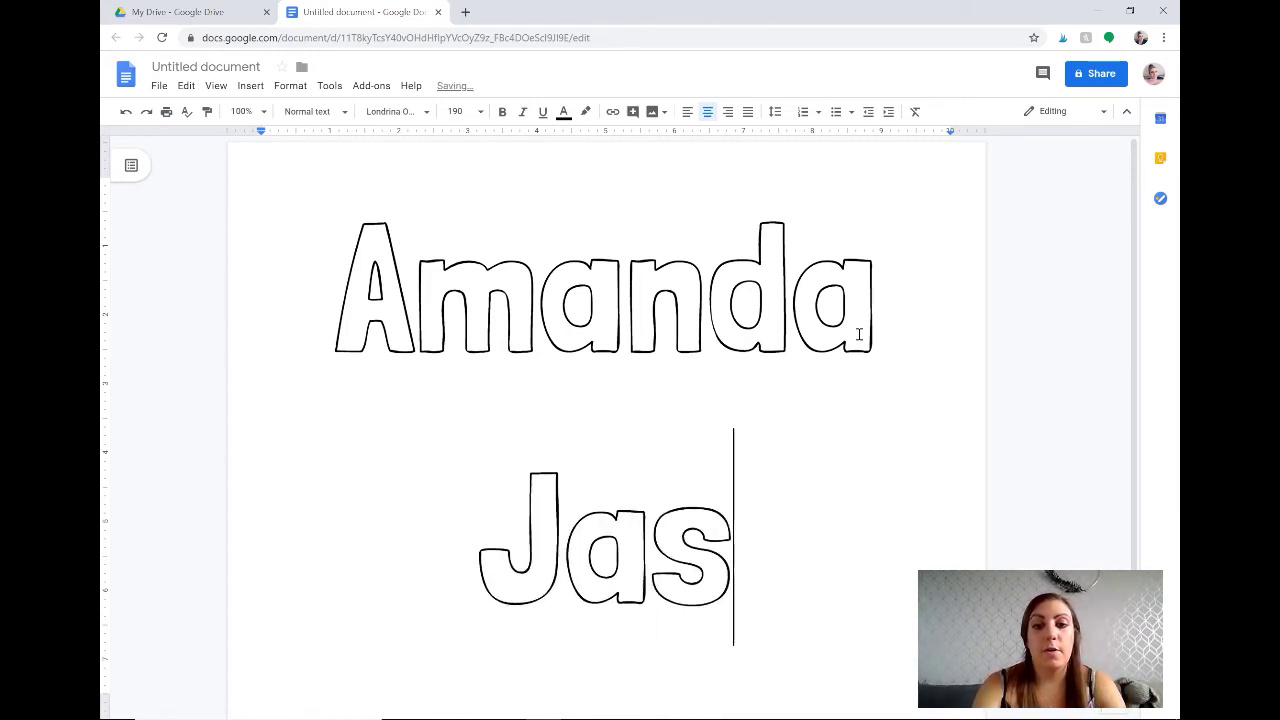
text(on)
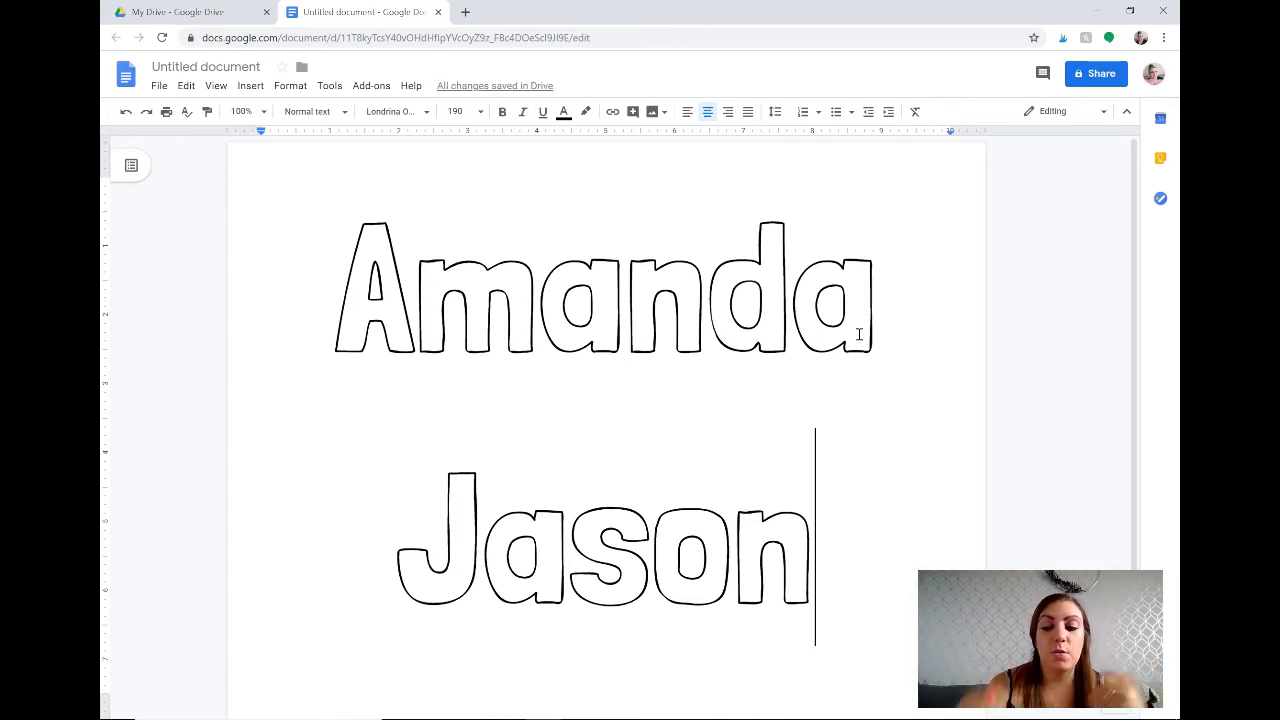
key(BackSpace)
key(BackSpace)
key(BackSpace)
key(BackSpace)
key(BackSpace)
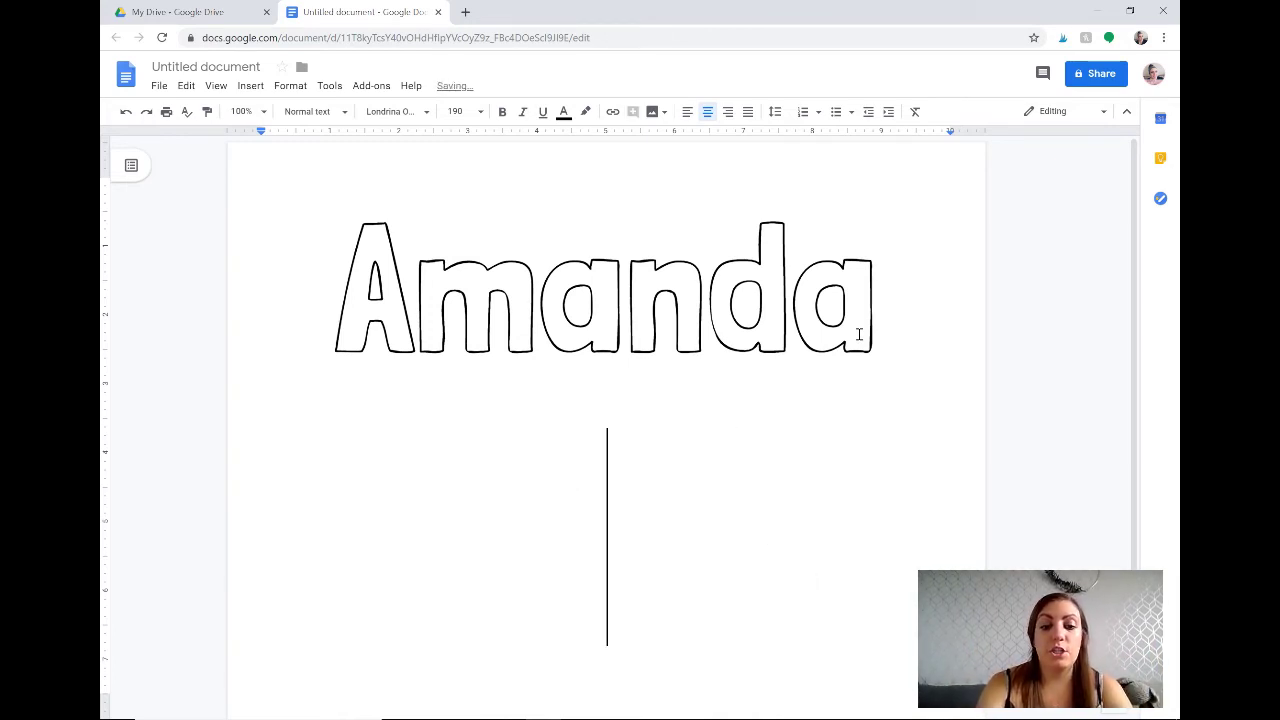
- Repeat the first name on the second line and format it in Codystar at font size 150
text(Amanda)
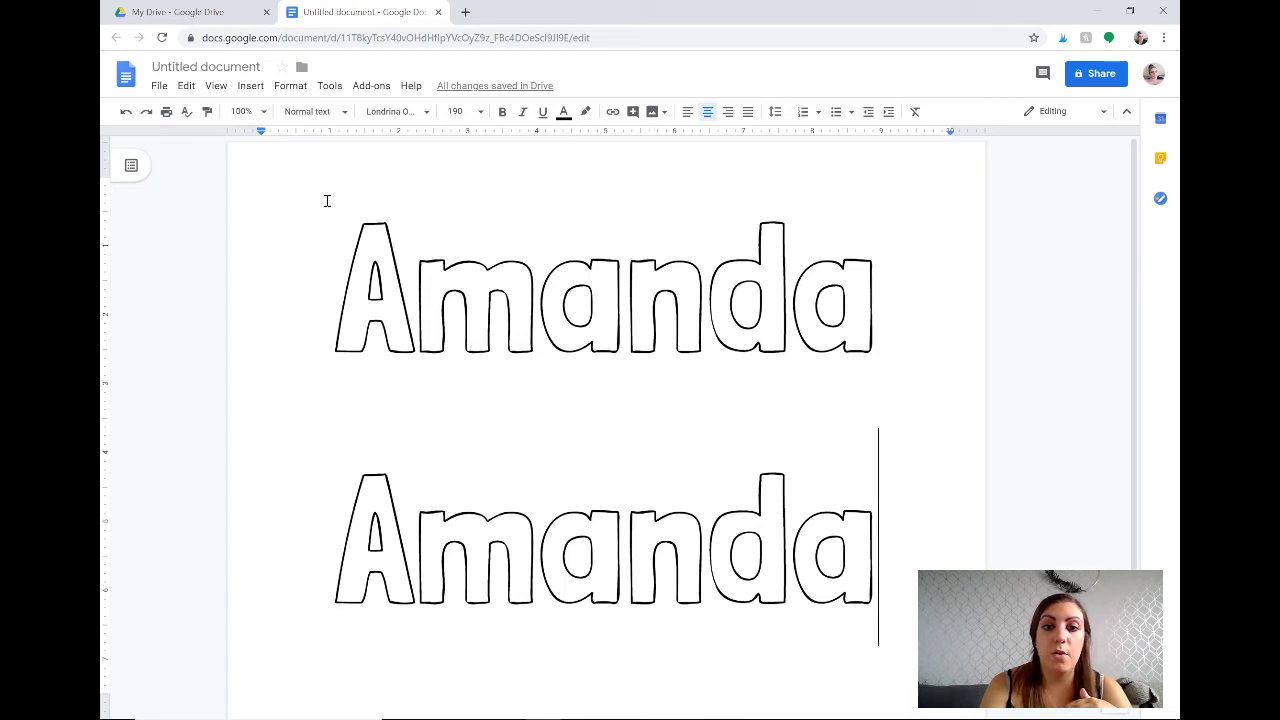
double_click(578, 545)
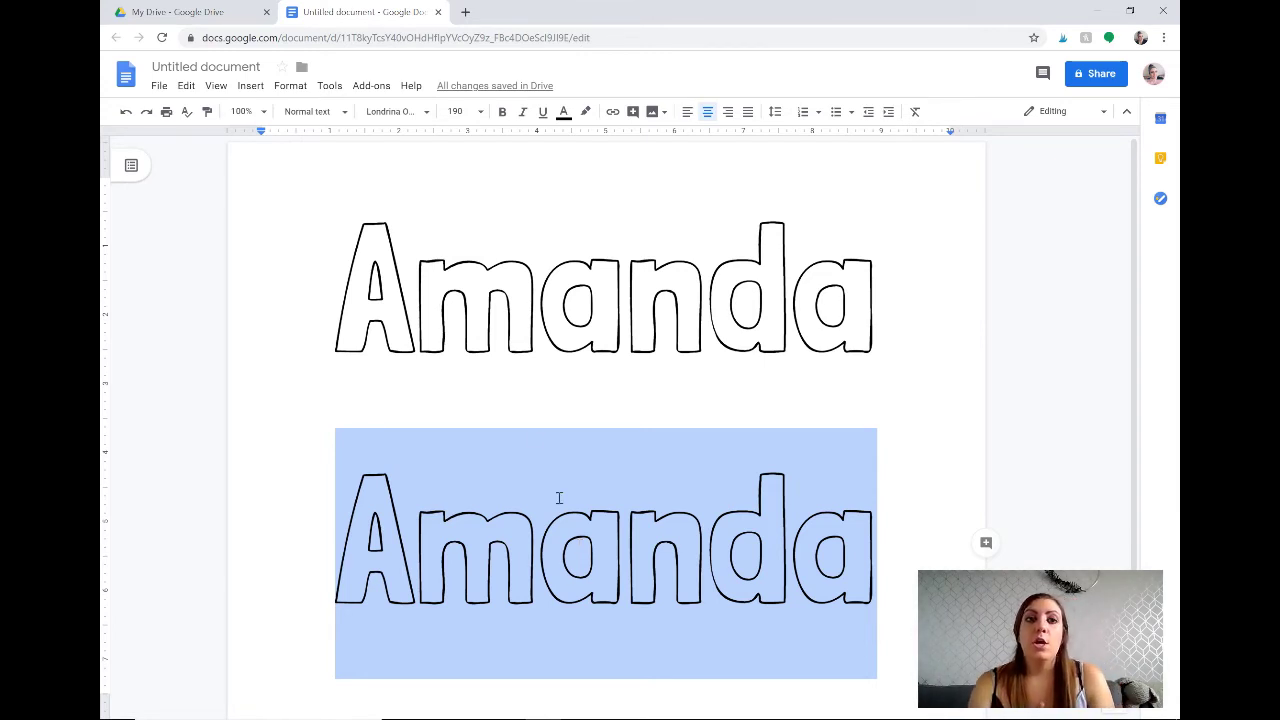
click(412, 112)
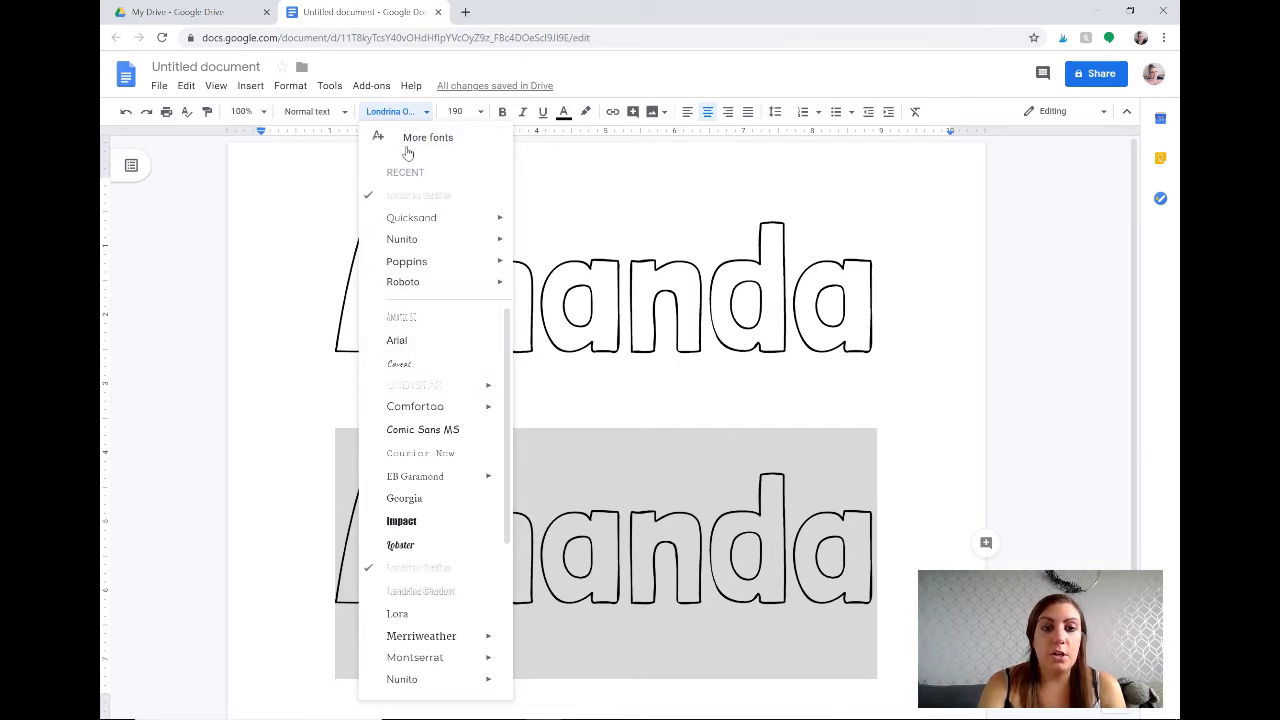
click(411, 386)
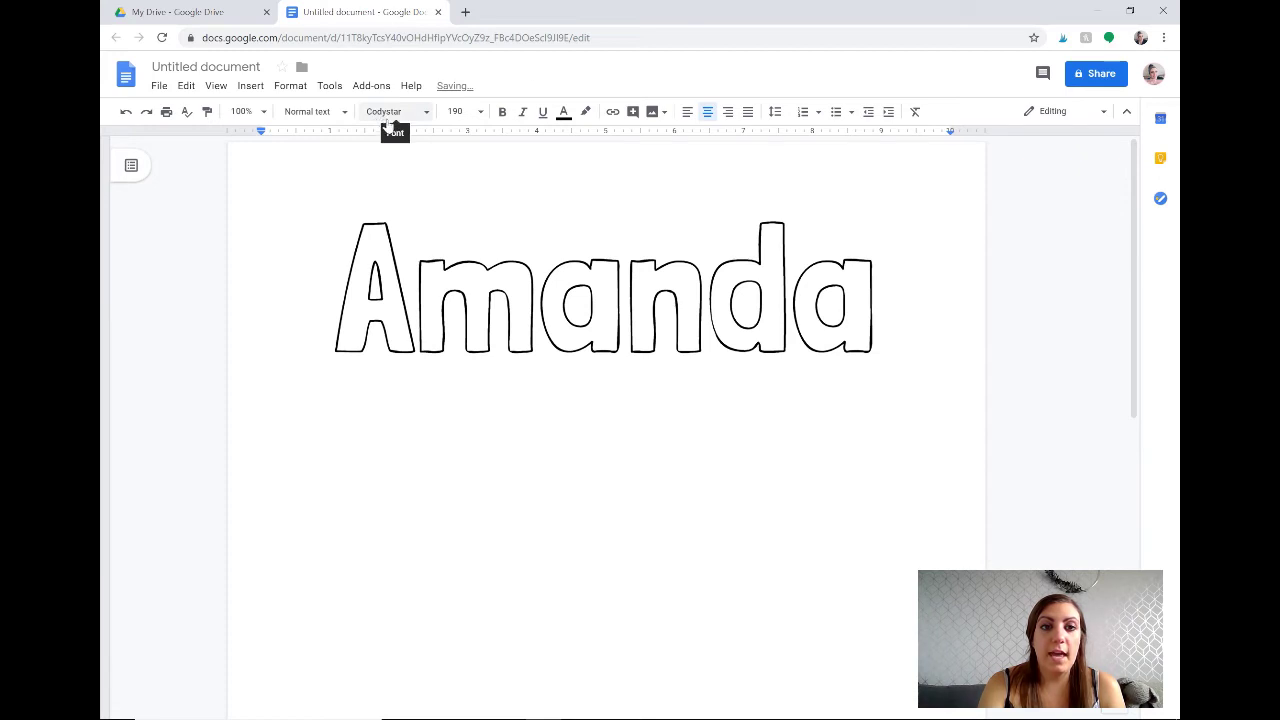
scroll(464, 388, down, 6)
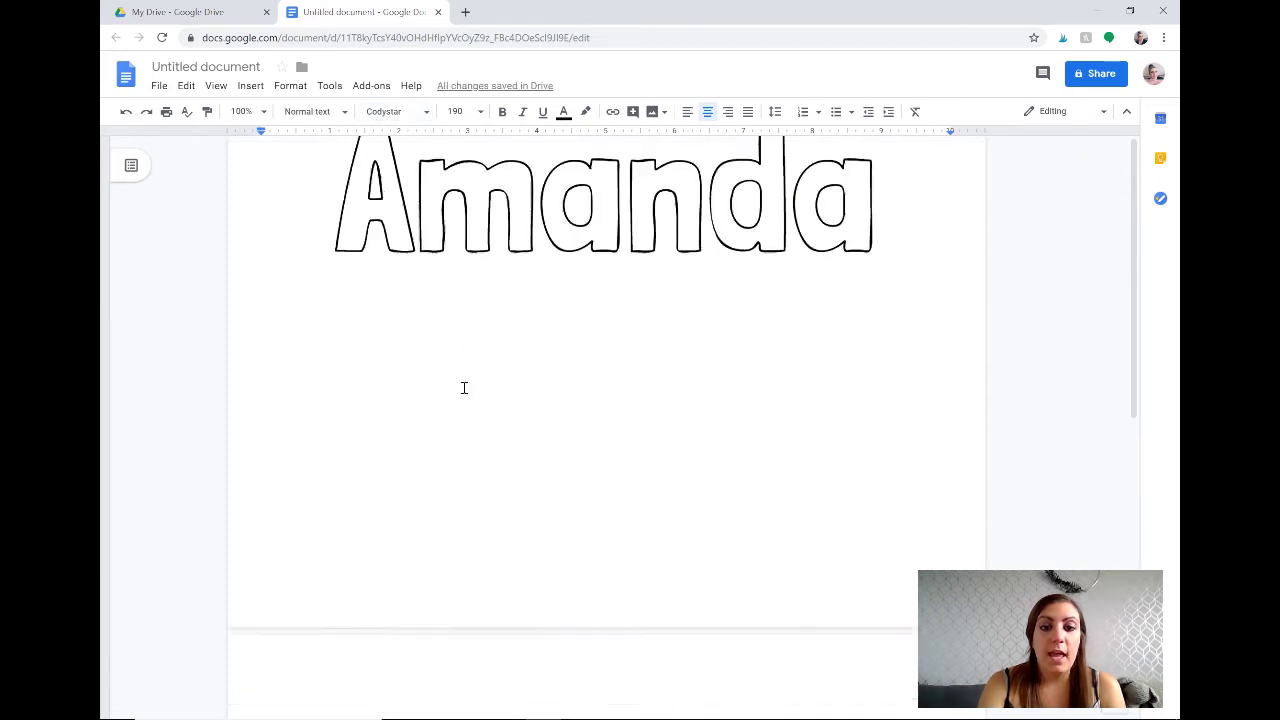
scroll(464, 388, up, 2)
click(468, 111)
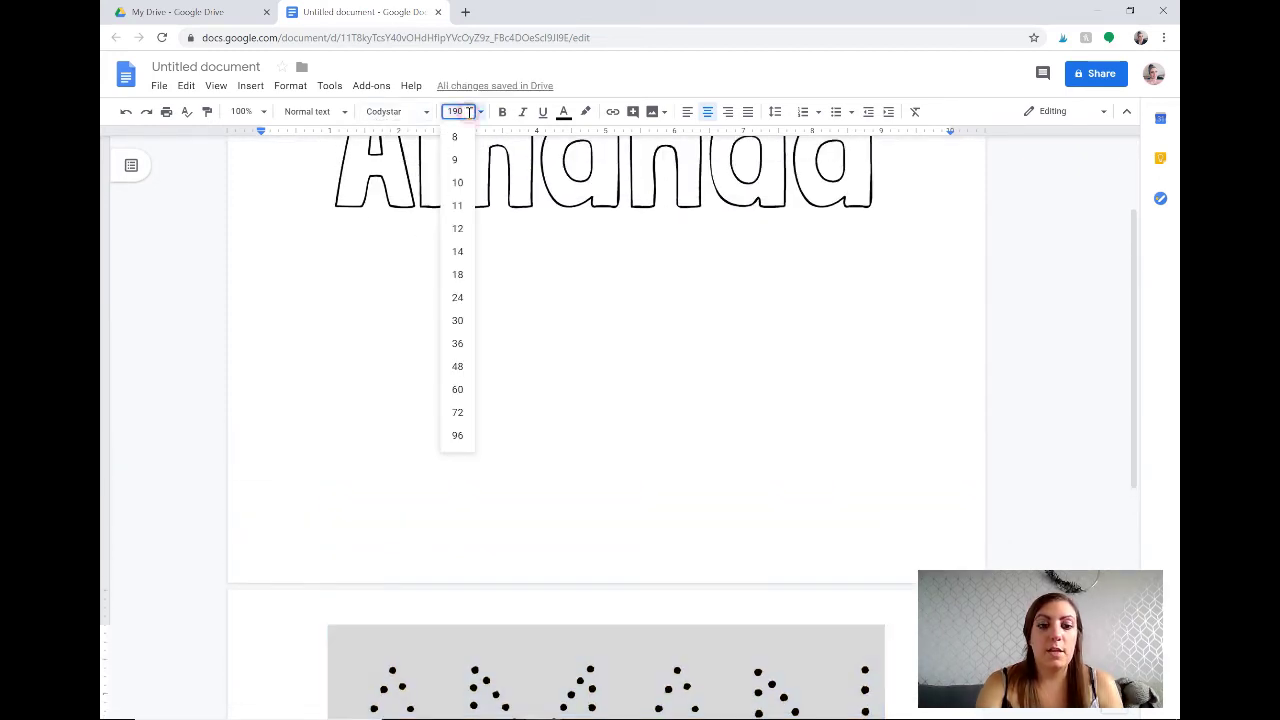
text(150)
key(Return)
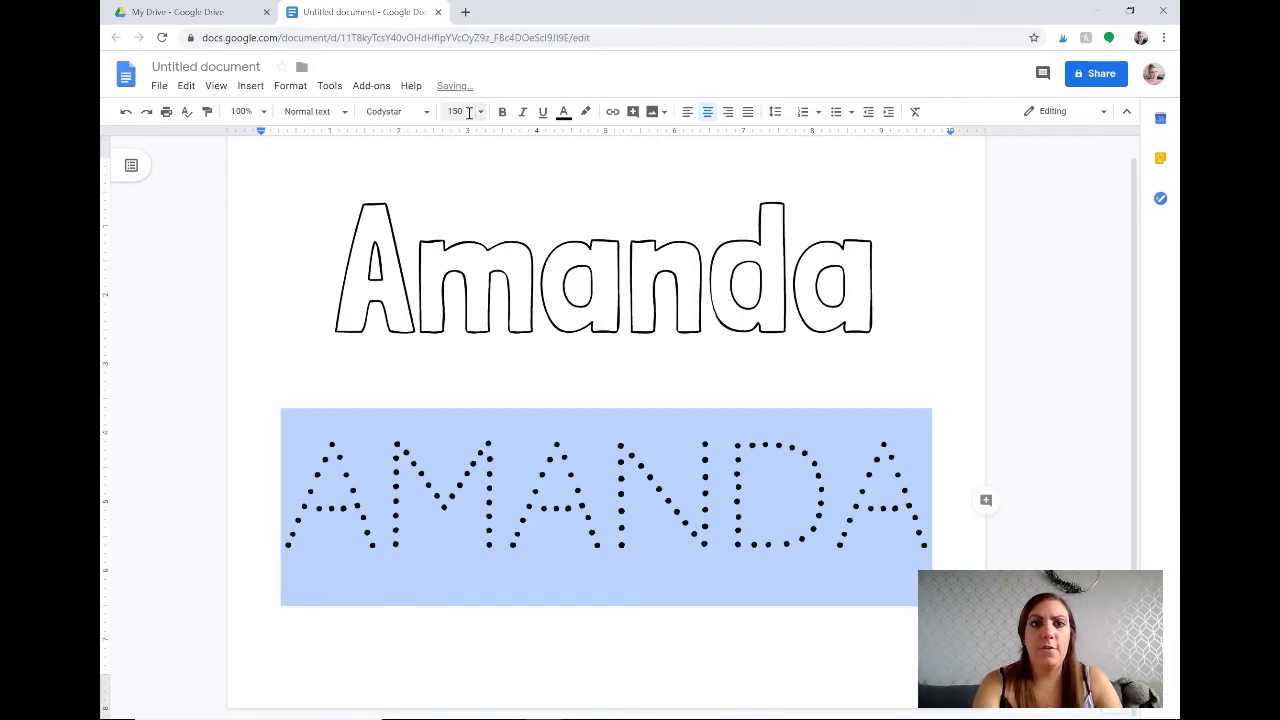
click(914, 424)
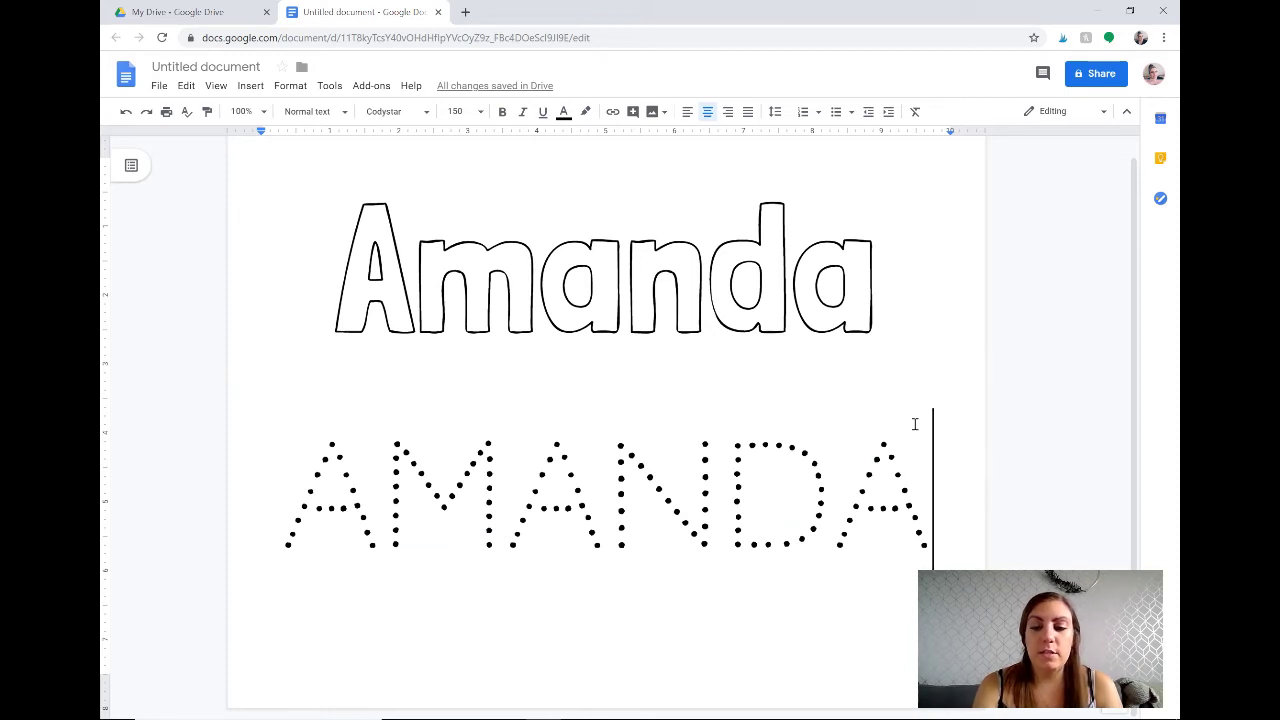
key(Left)
key(Left)
key(Left)
key(Left)
key(Left)
key(Left)
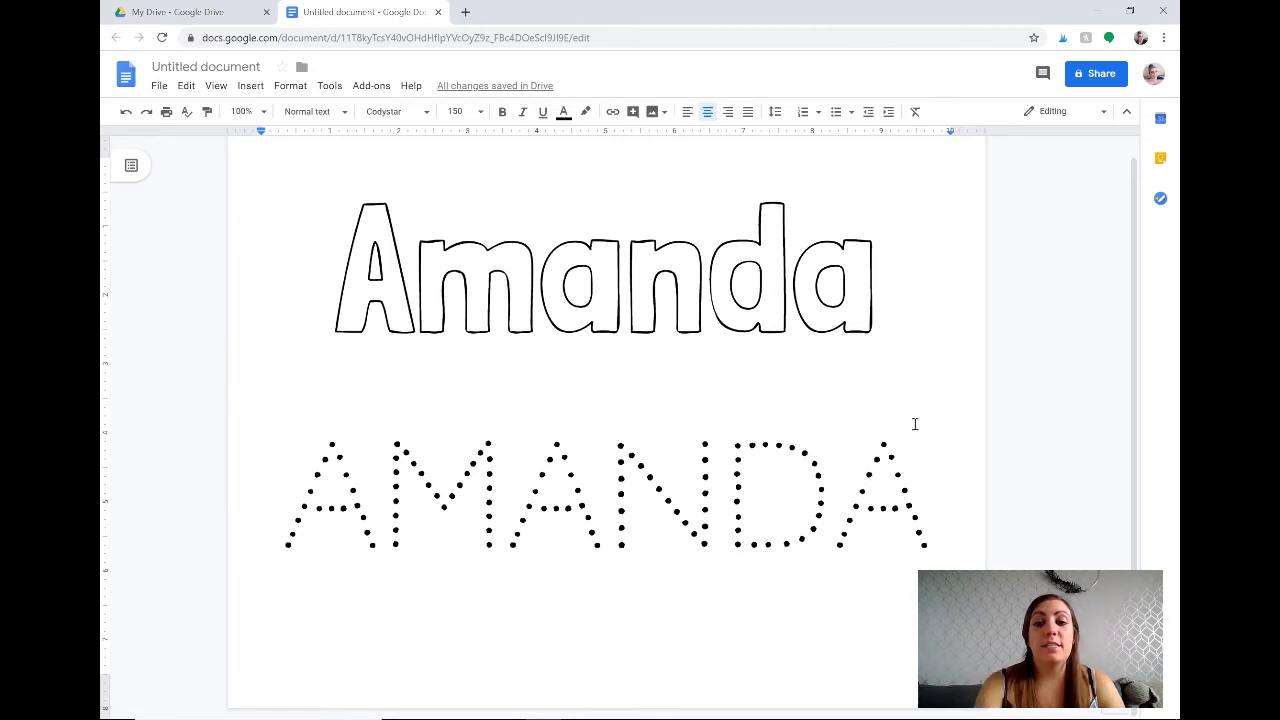
- Change the font of the dotted name on the second line to Quicksand
click(722, 469)
double_click(722, 469)
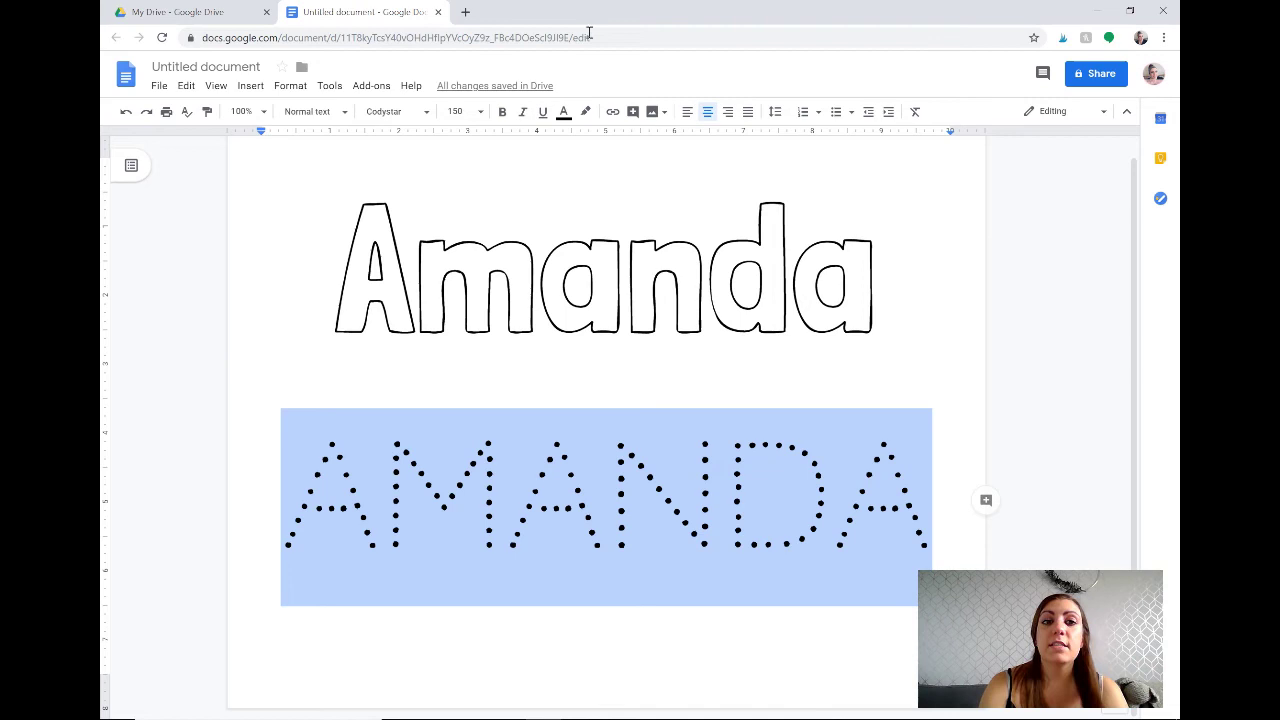
click(427, 118)
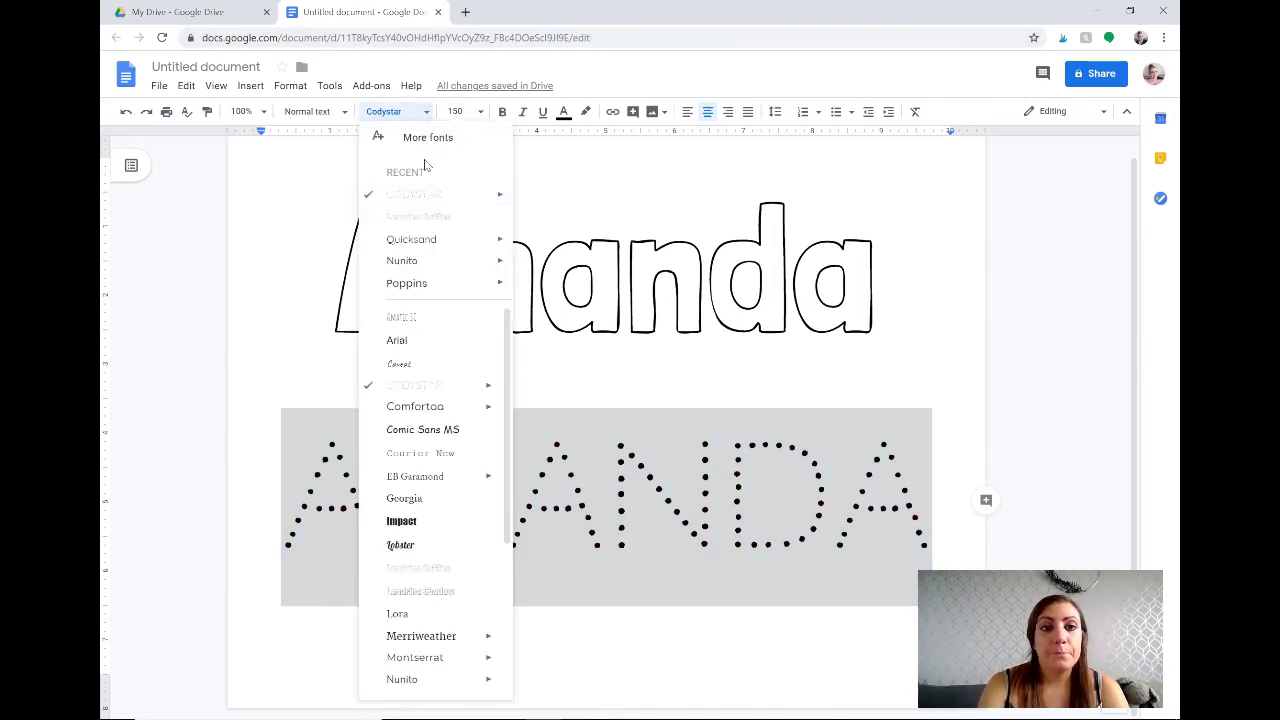
click(418, 242)
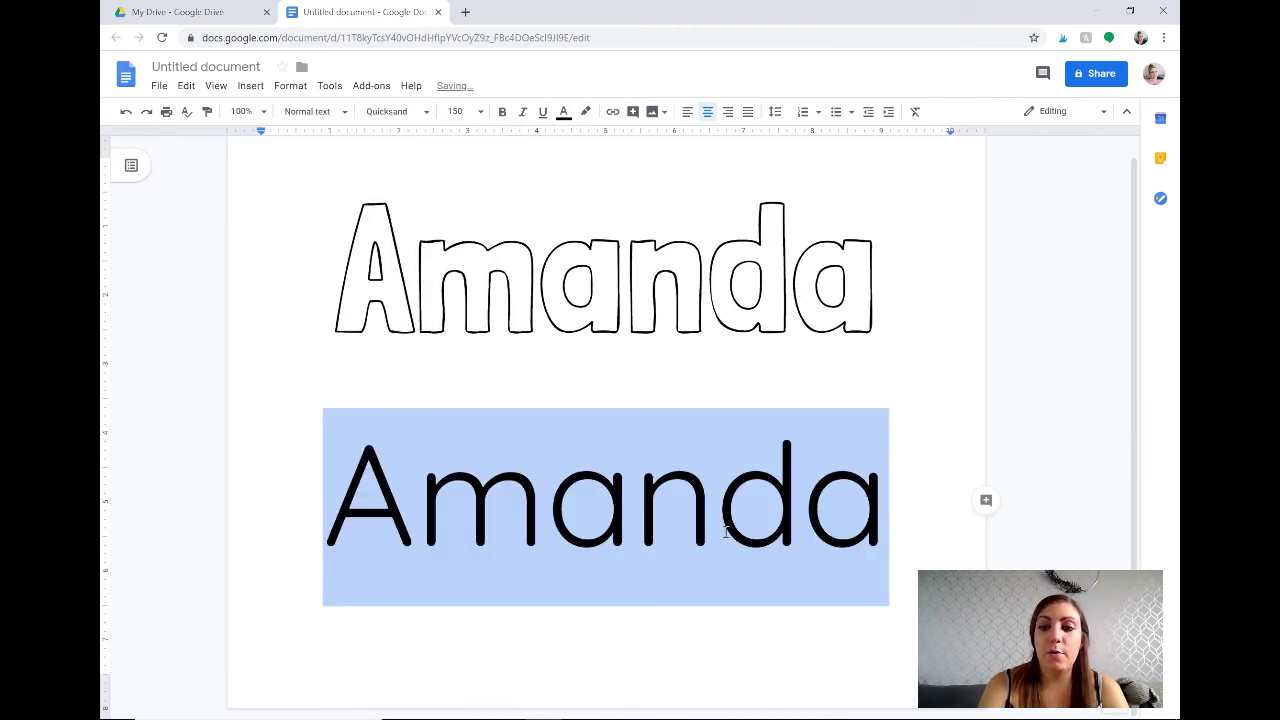
click(895, 510)
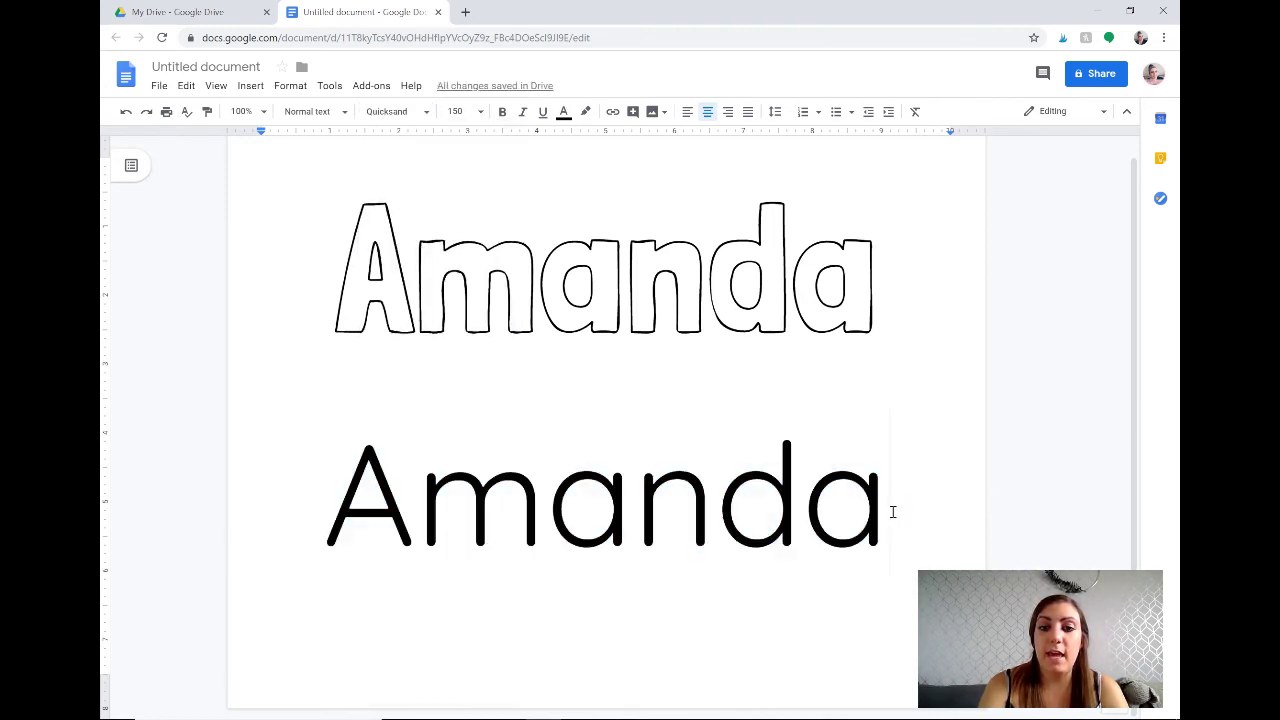
- Make the name on the second line bold and colour it medium grey
drag(891, 512, 348, 504)
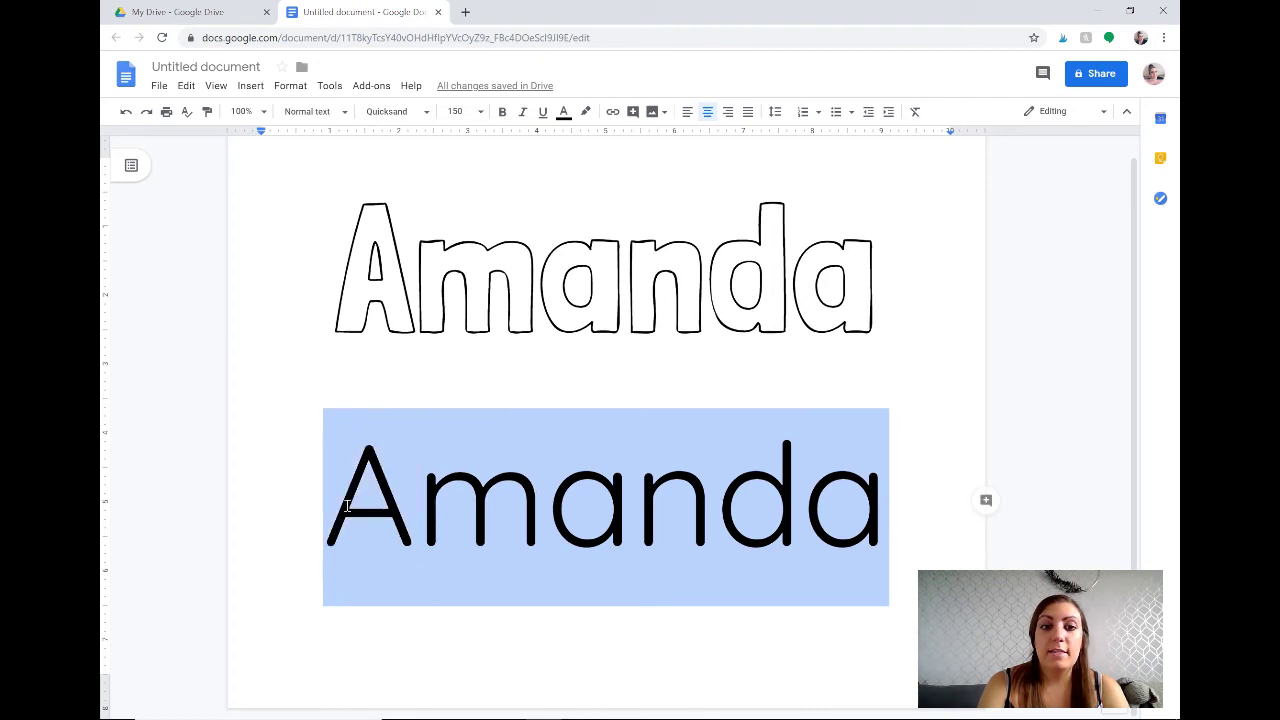
click(502, 111)
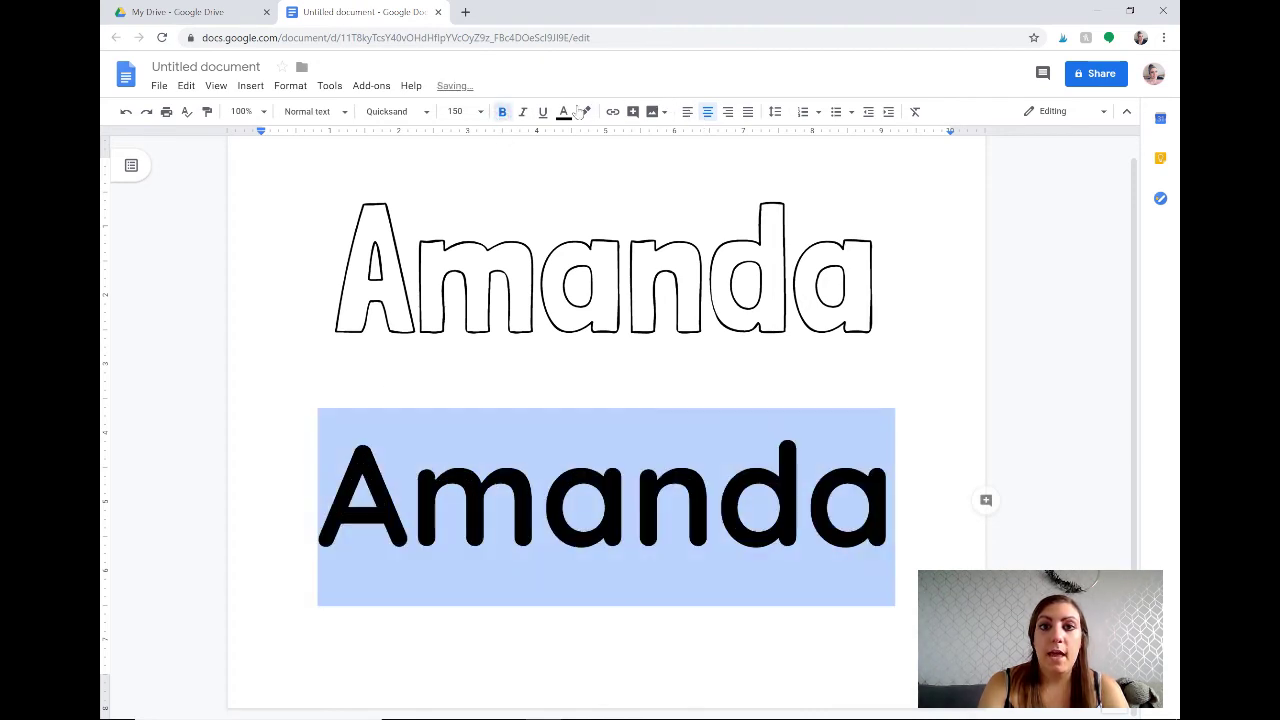
click(564, 112)
click(616, 138)
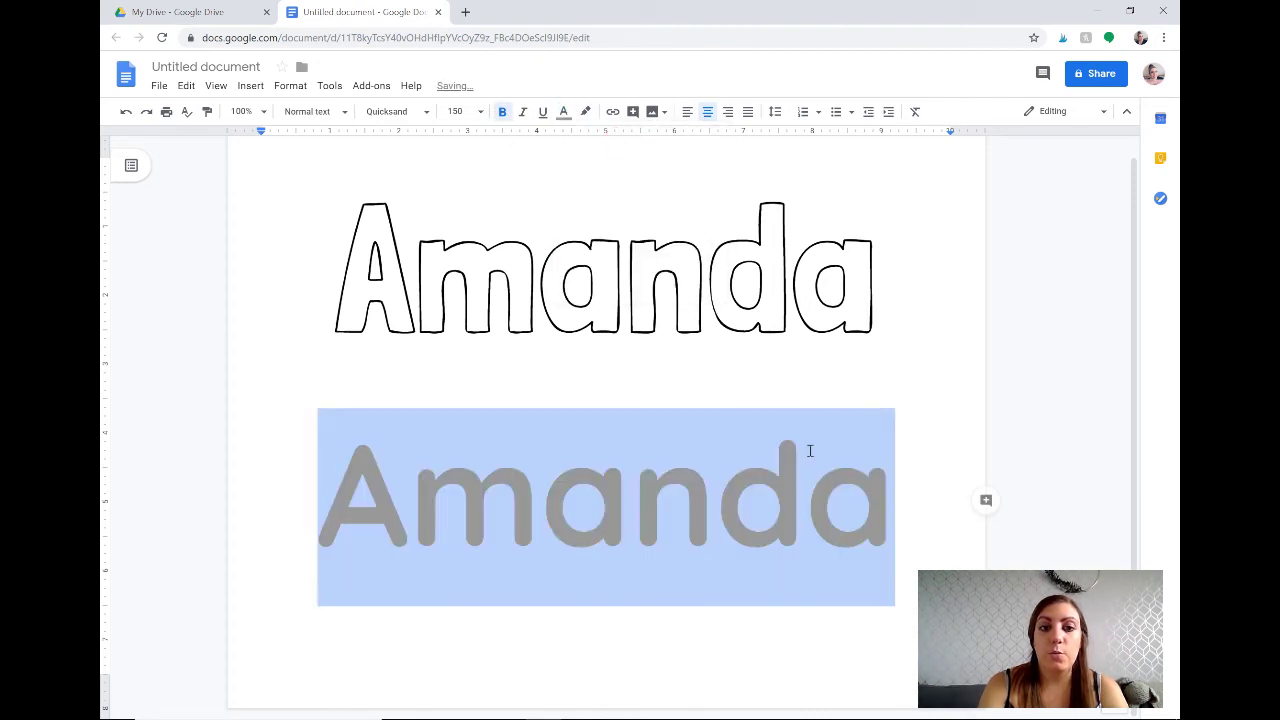
click(897, 518)
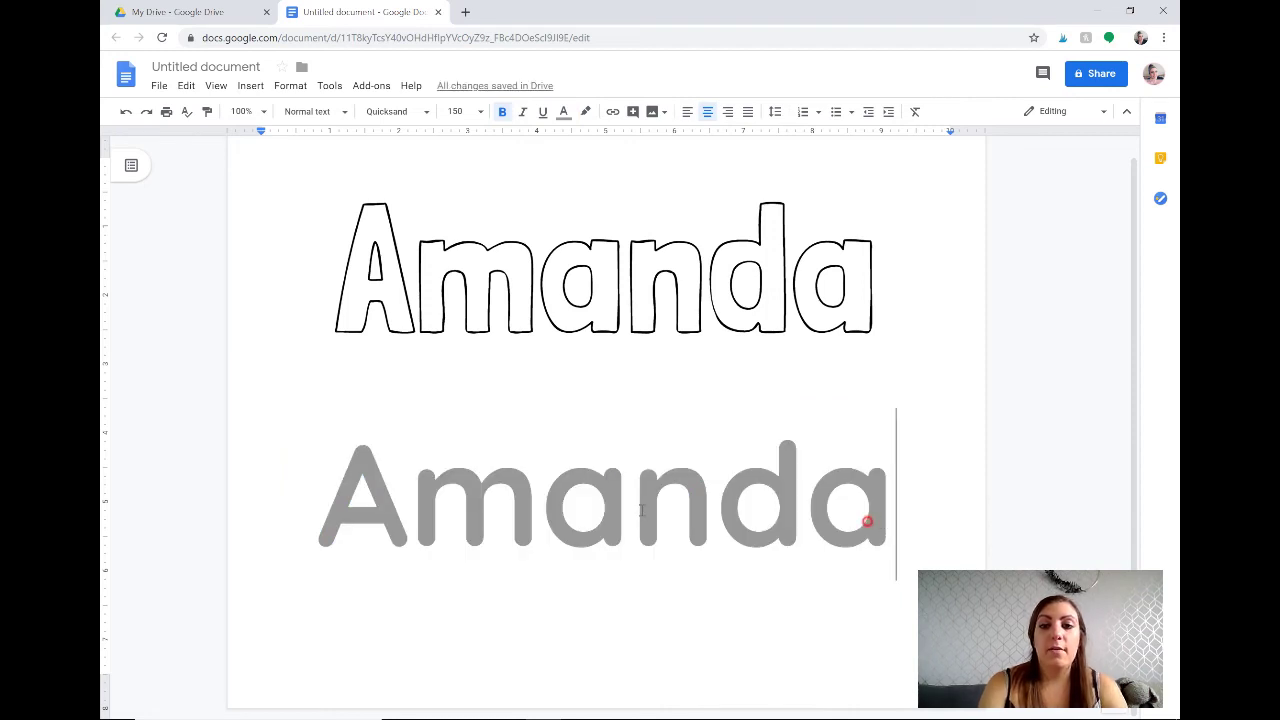
- Set the font size of the grey name on the second line to 175
drag(871, 523, 320, 510)
click(456, 112)
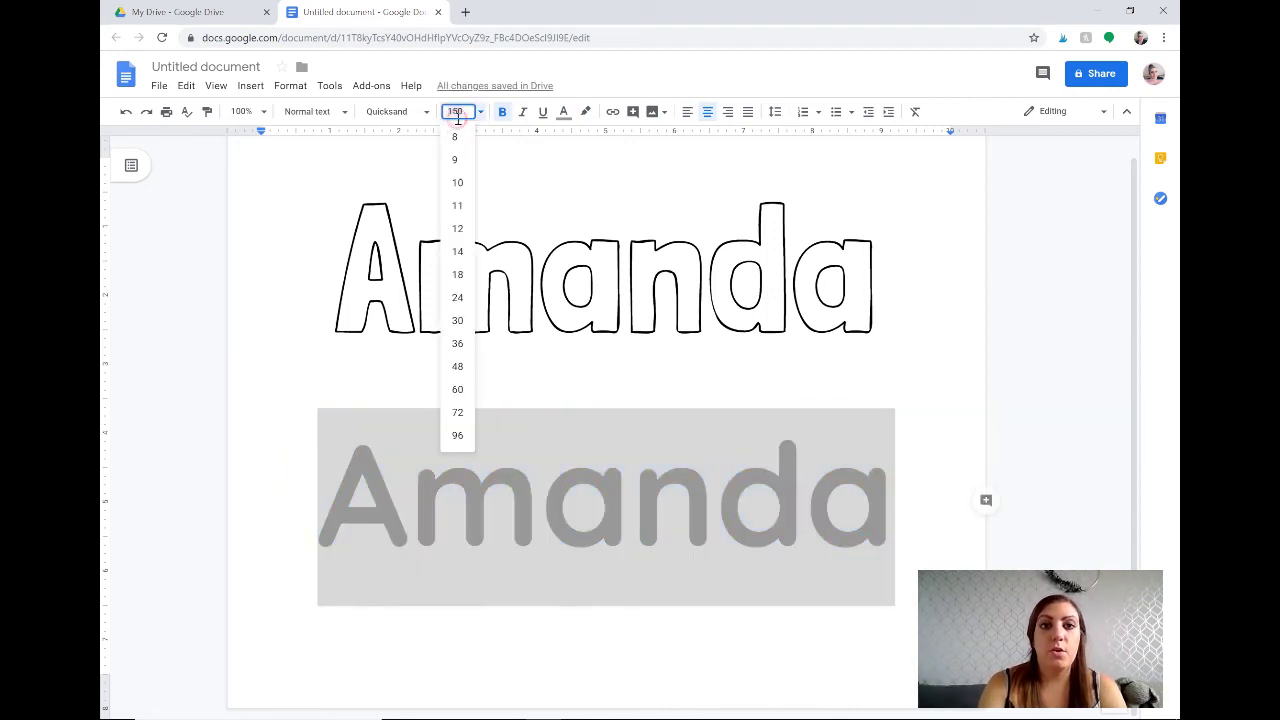
text(1)
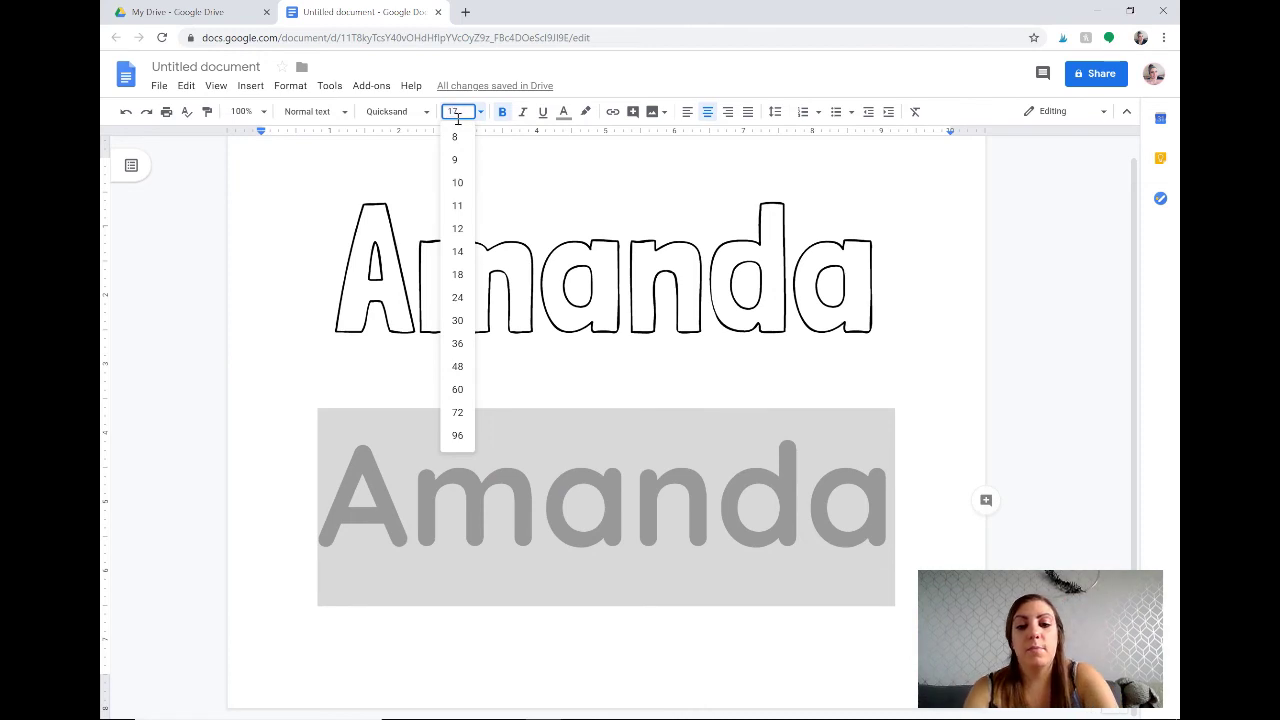
text(75)
key(Return)
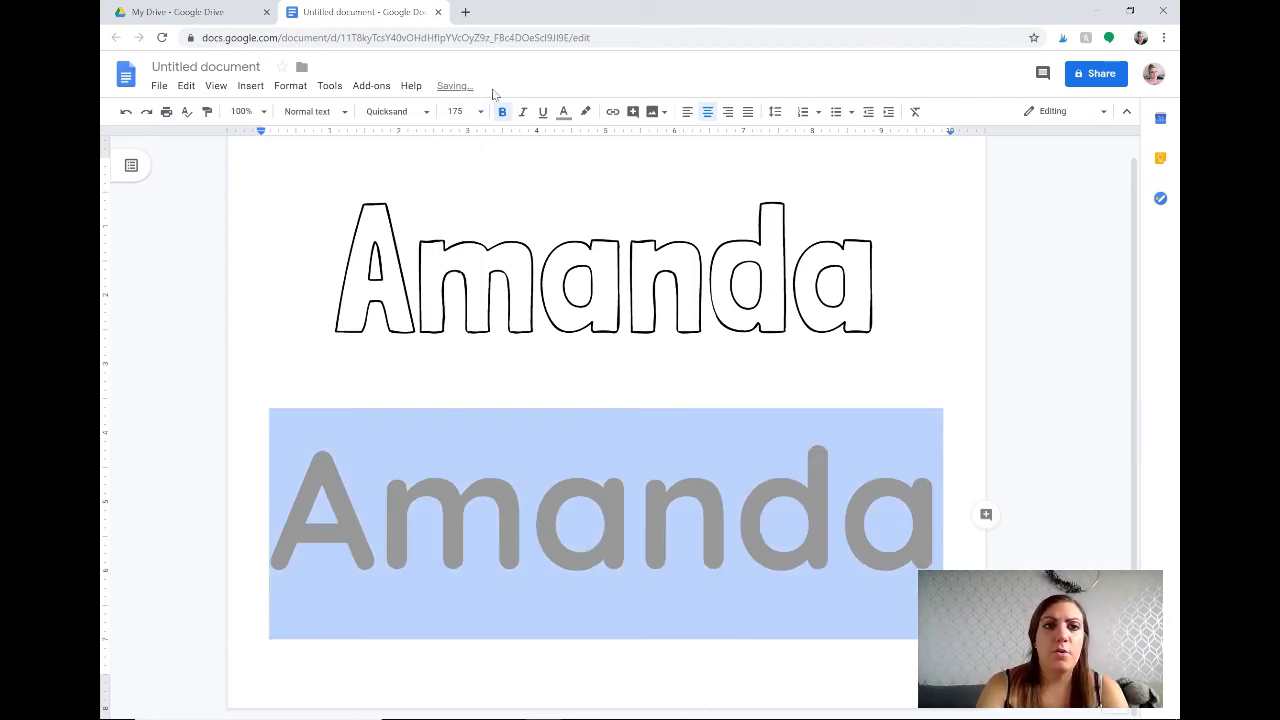
- Try the grey name without bold, then make it bold again
click(501, 113)
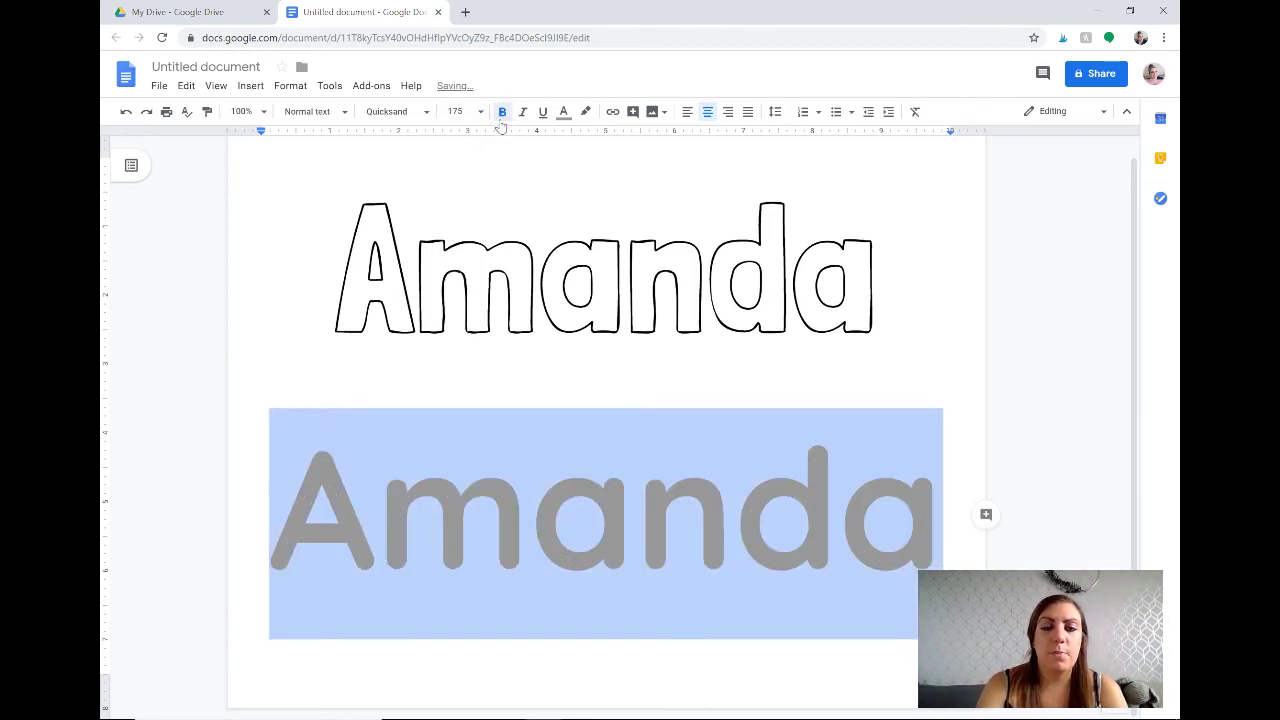
click(501, 113)
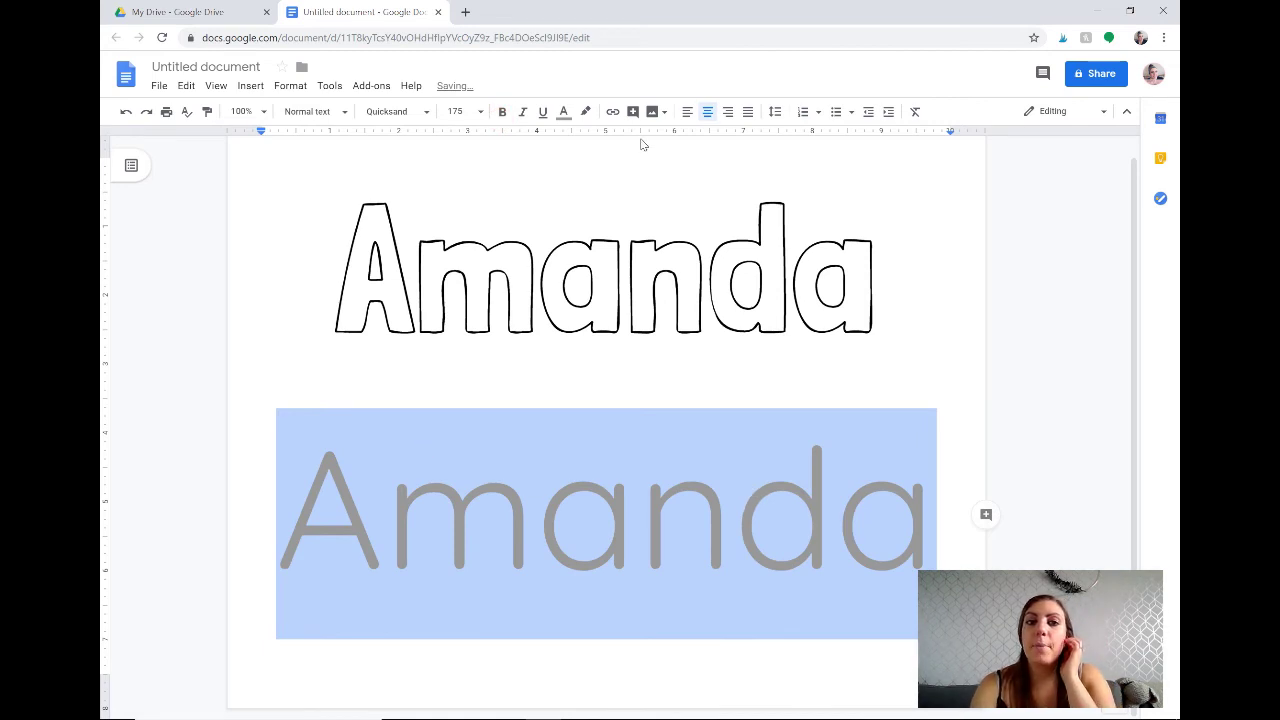
click(502, 112)
click(486, 397)
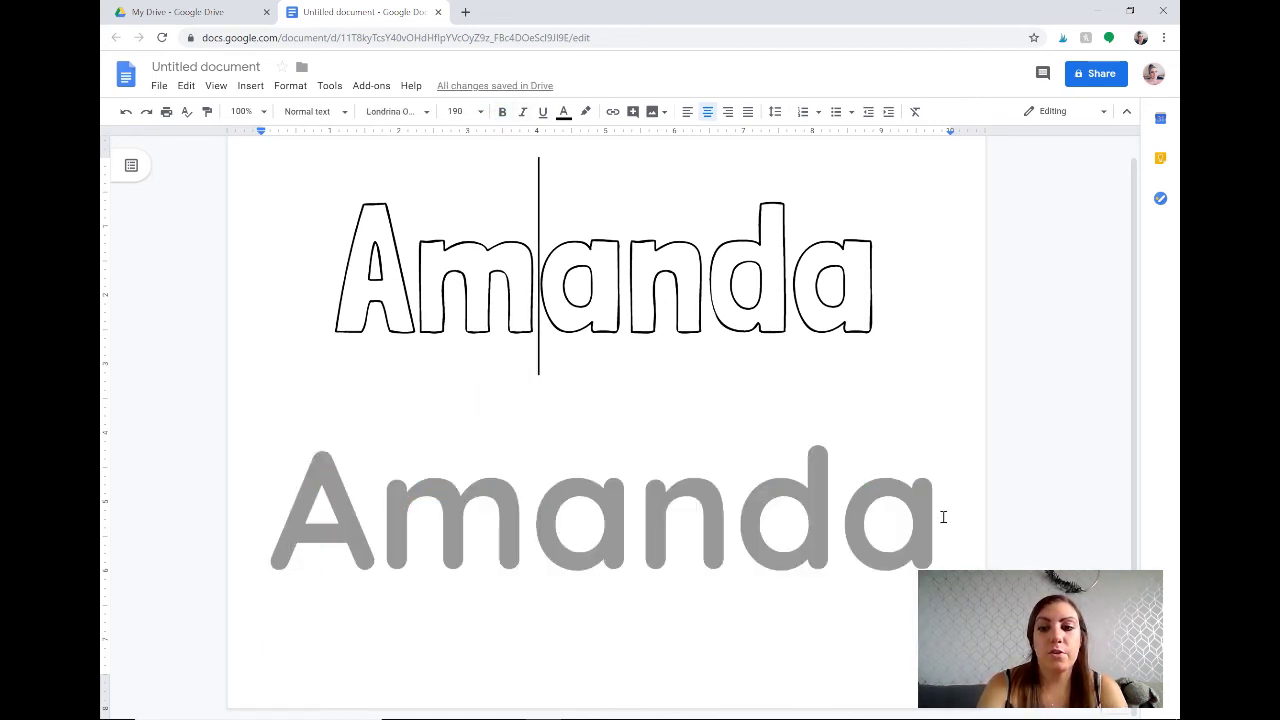
- Recolour the name on the second line to the next lighter shade of grey
drag(943, 517, 268, 540)
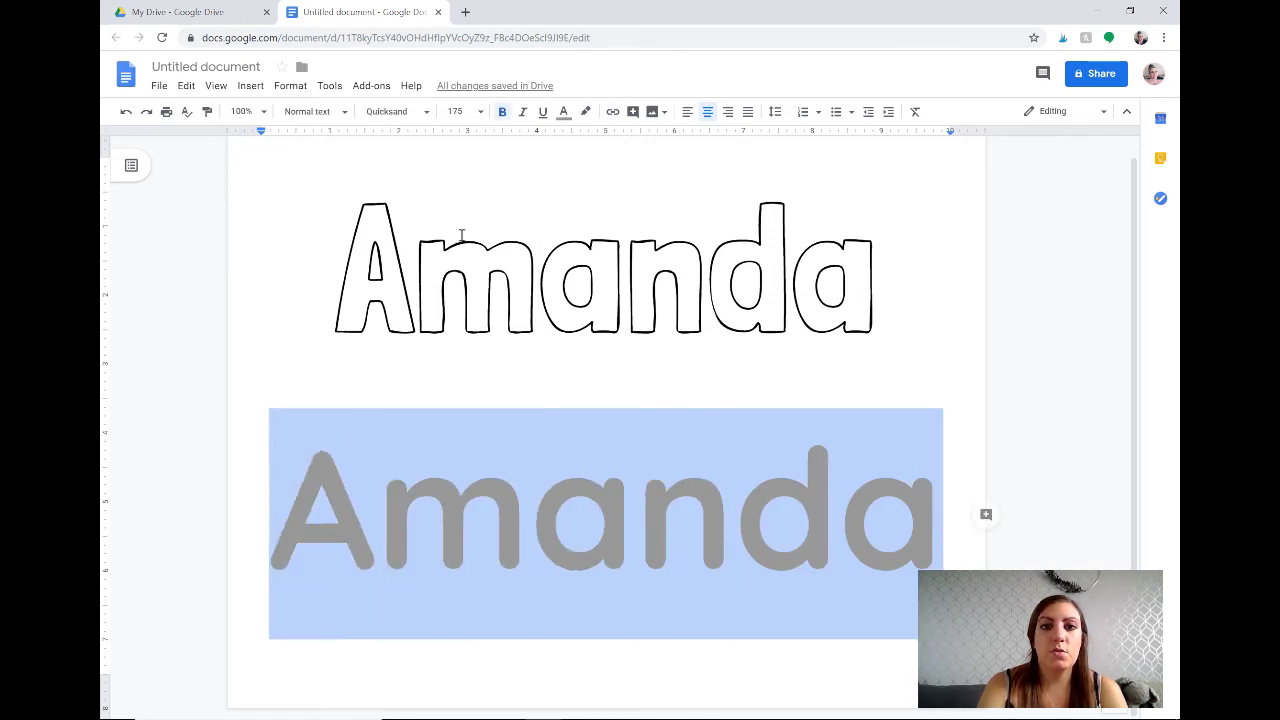
click(563, 111)
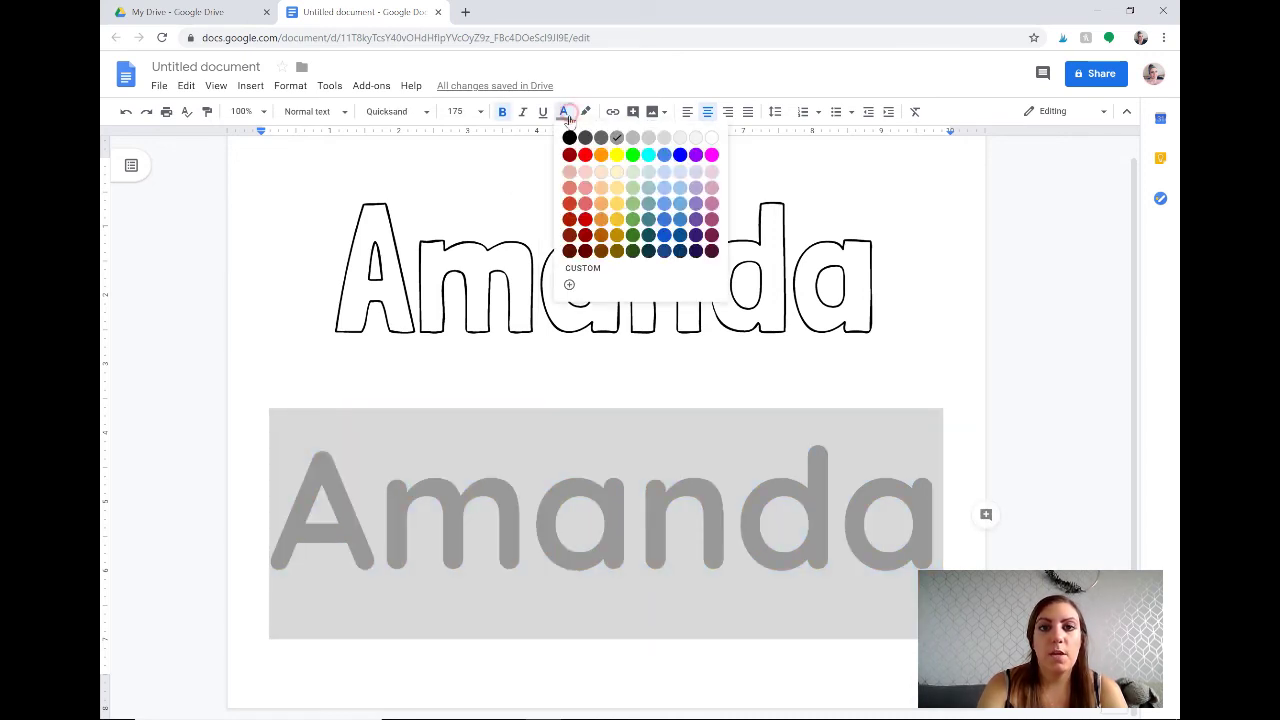
click(633, 138)
click(675, 378)
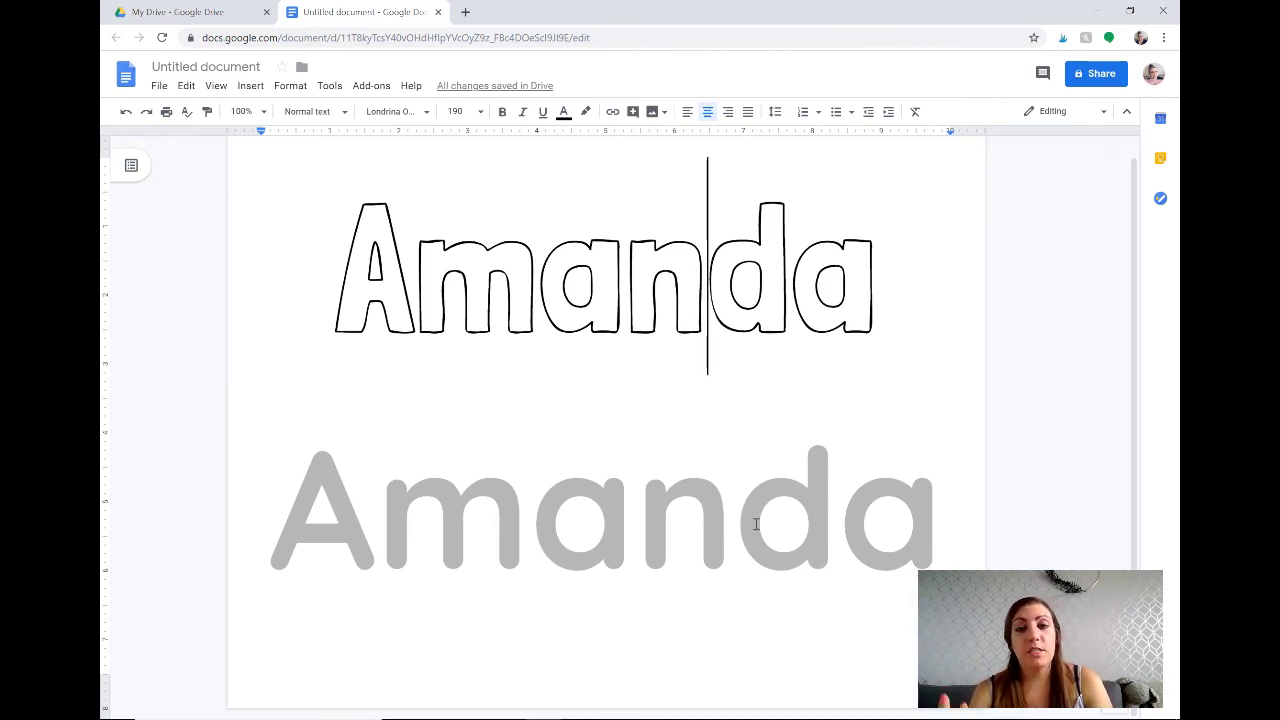
- Replace both the outline name and the grey name with the word "the", keeping each line's formatting
double_click(662, 336)
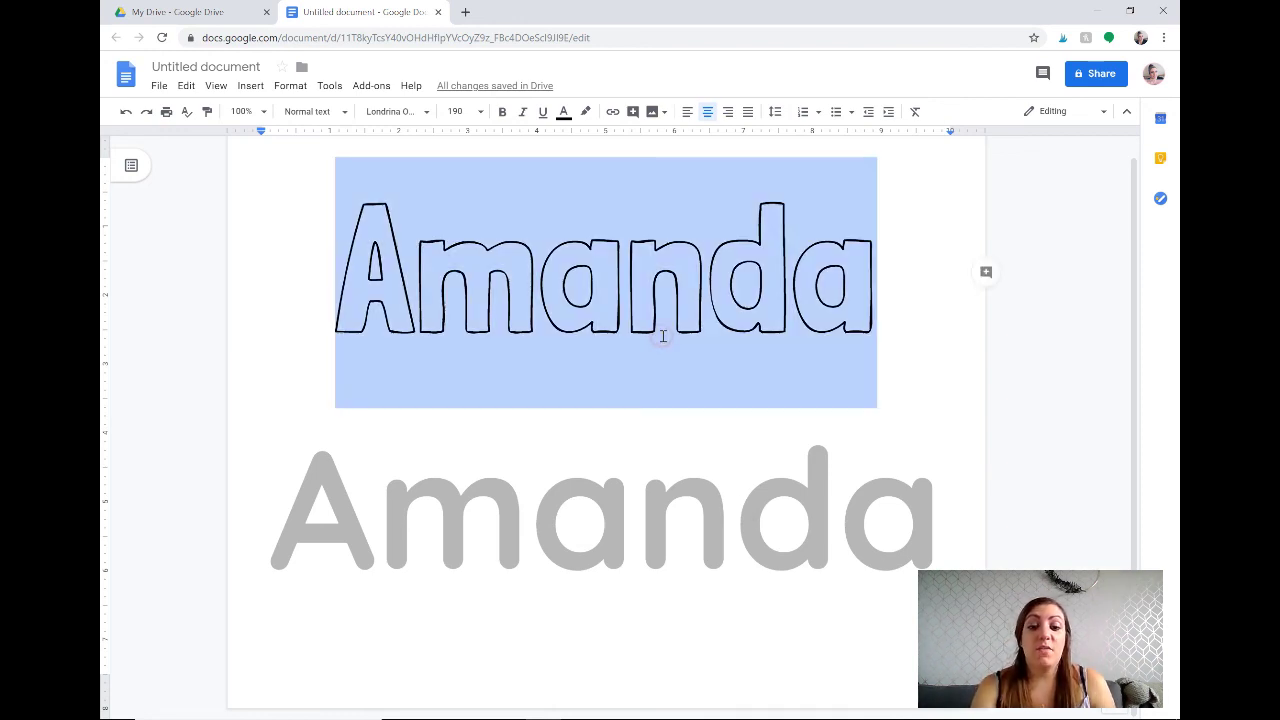
text(the)
double_click(570, 493)
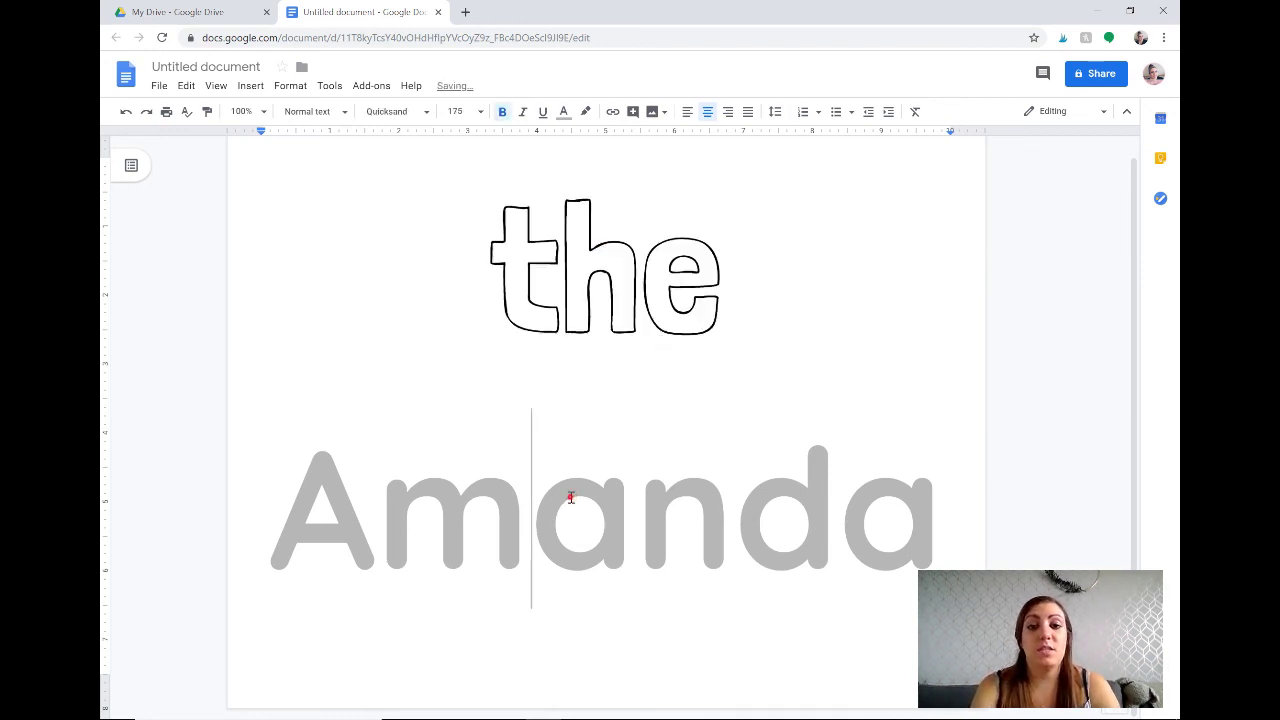
text(the)
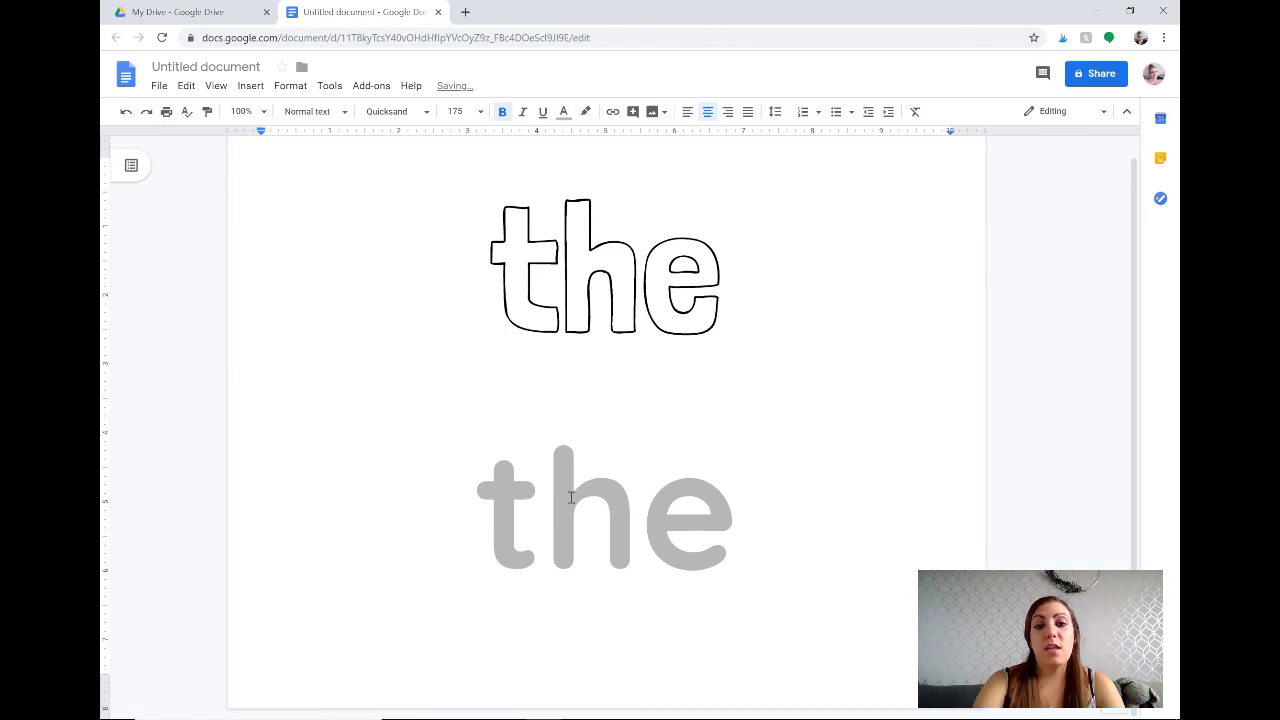